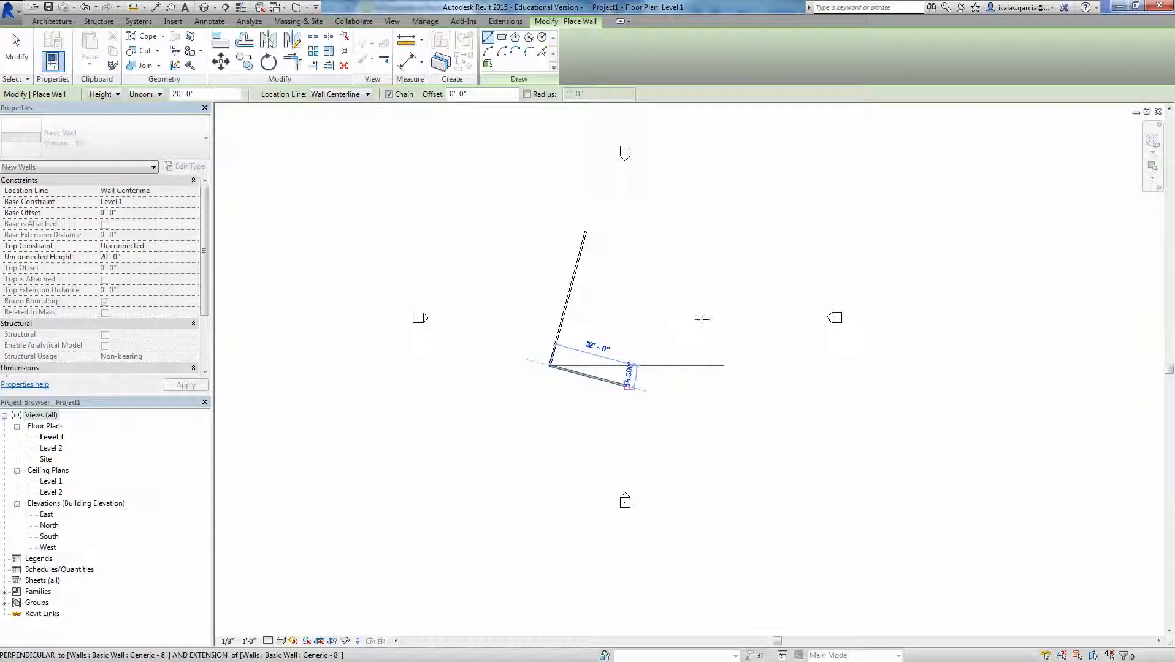
End the current chain of Generic - 8" walls and leave the Wall tool.
{"action": "key", "text": "Escape"}
{"action": "key", "text": "Escape"}
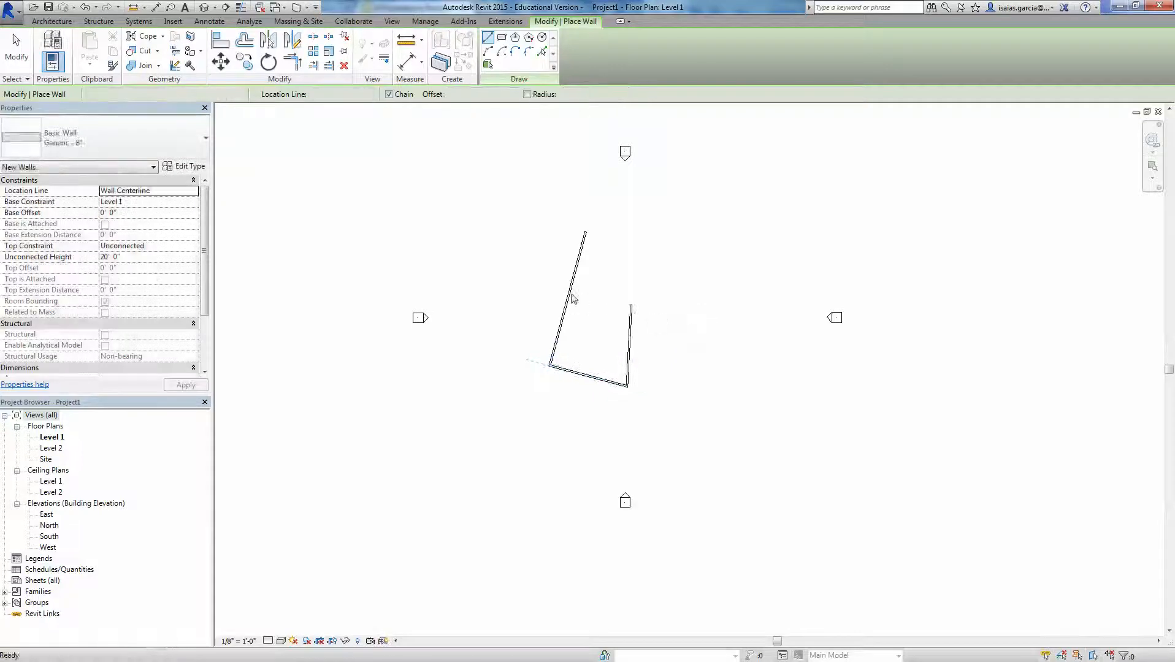
{"action": "scroll", "coordinate": [570, 293], "scroll_direction": "up", "scroll_amount": 2}
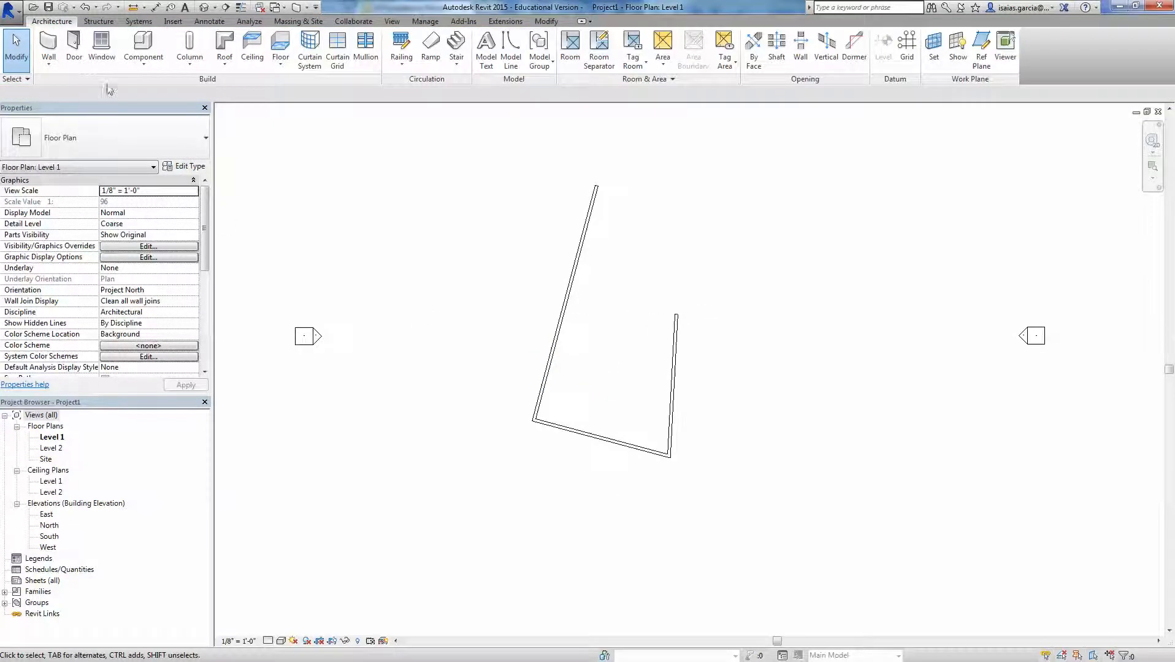
Draw a chain of three connected Exterior - CMU Insulated walls to the right of the existing walls.
{"action": "left_click", "coordinate": [49, 45]}
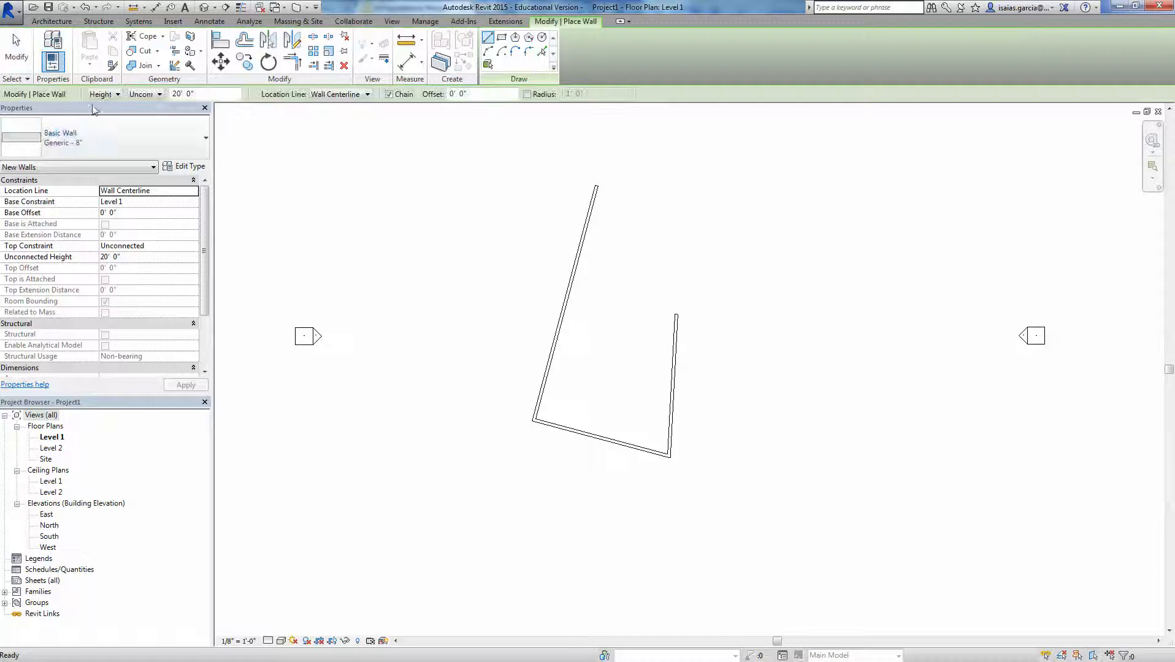
{"action": "left_click", "coordinate": [121, 138]}
{"action": "scroll", "coordinate": [74, 292], "scroll_direction": "down", "scroll_amount": 4}
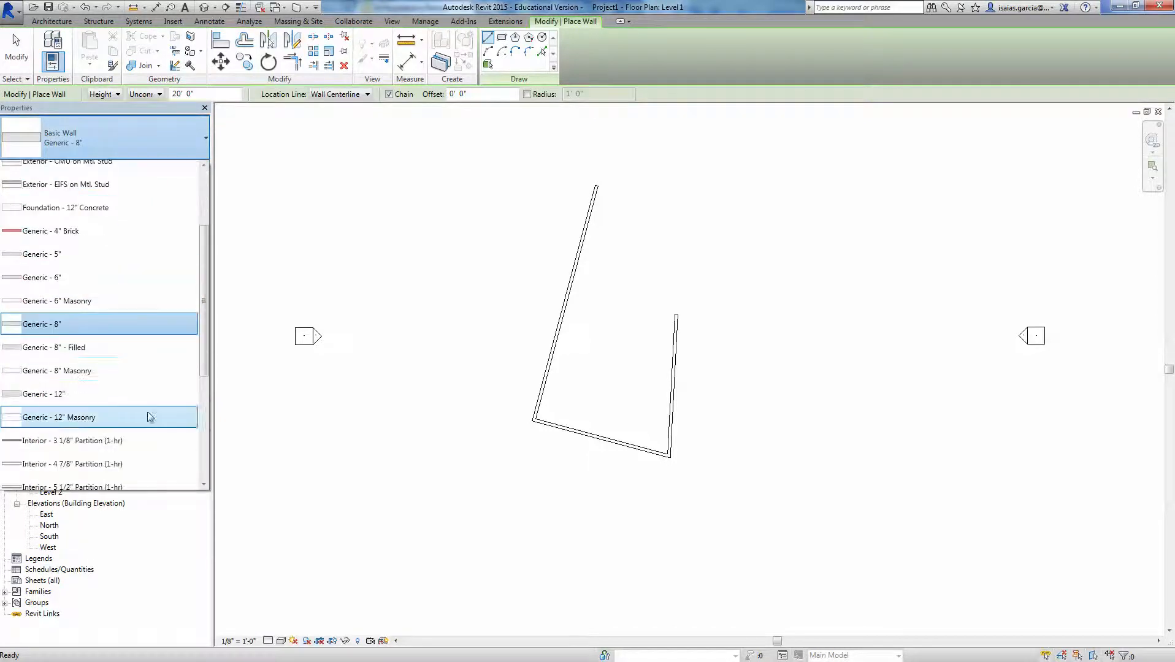
{"action": "left_click_drag", "start_coordinate": [203, 345], "coordinate": [186, 280]}
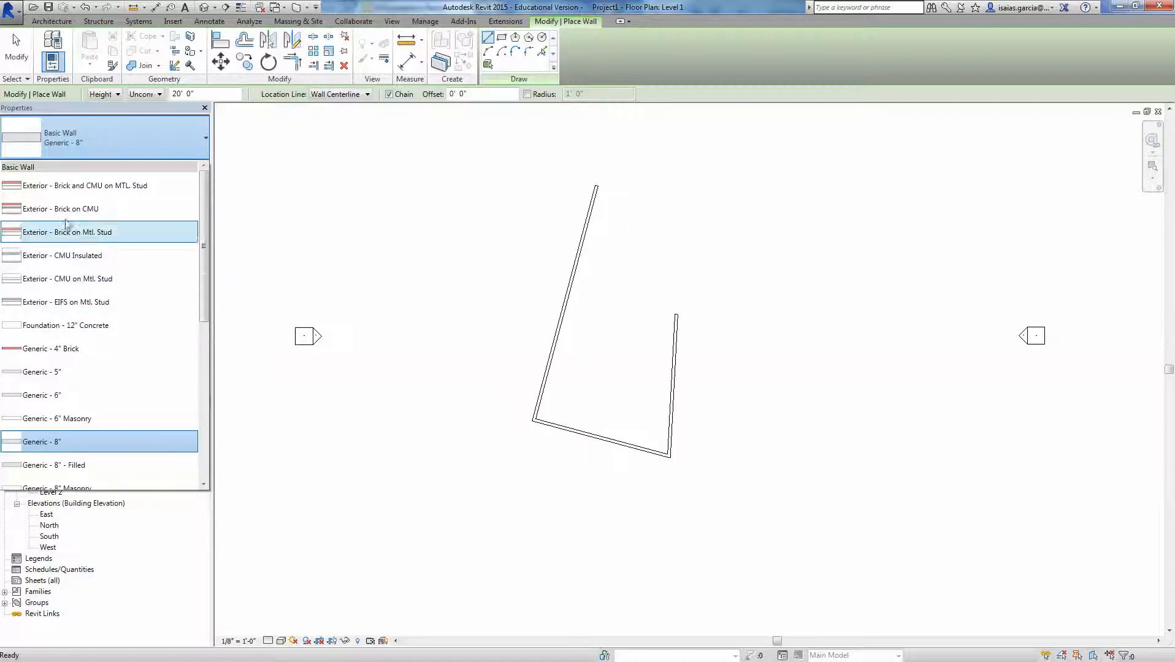
{"action": "mouse_move", "coordinate": [82, 209]}
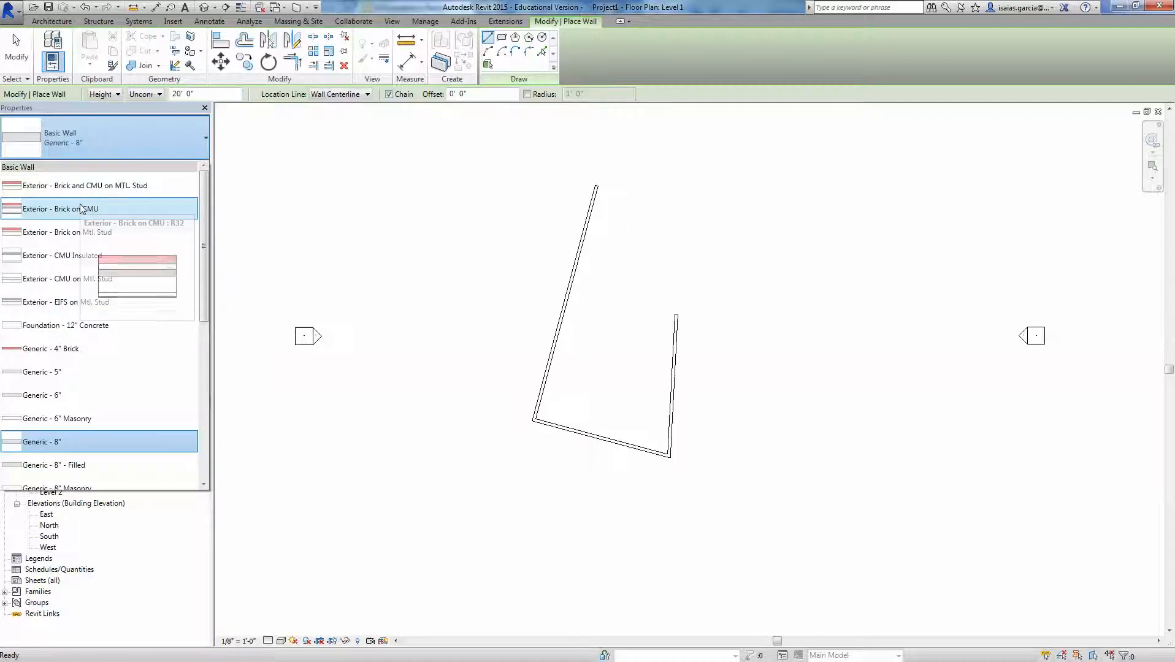
{"action": "left_click", "coordinate": [67, 256]}
{"action": "left_click", "coordinate": [719, 232]}
{"action": "left_click", "coordinate": [800, 289]}
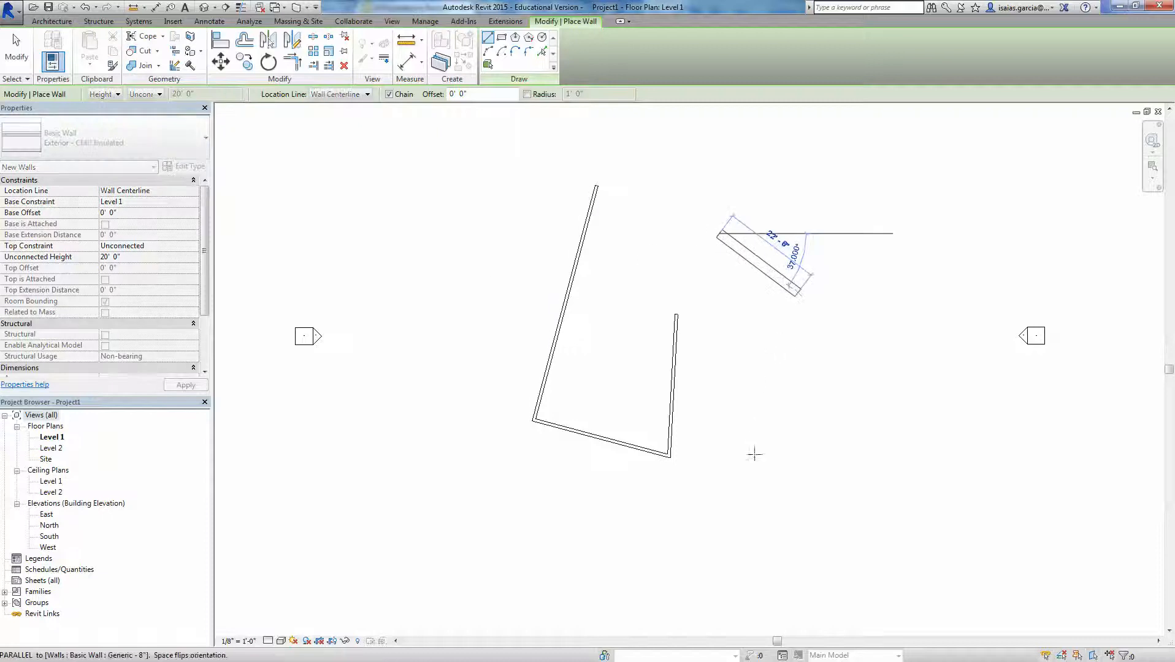
{"action": "left_click", "coordinate": [754, 455]}
{"action": "left_click", "coordinate": [850, 455]}
{"action": "key", "text": "Escape"}
{"action": "key", "text": "Escape"}
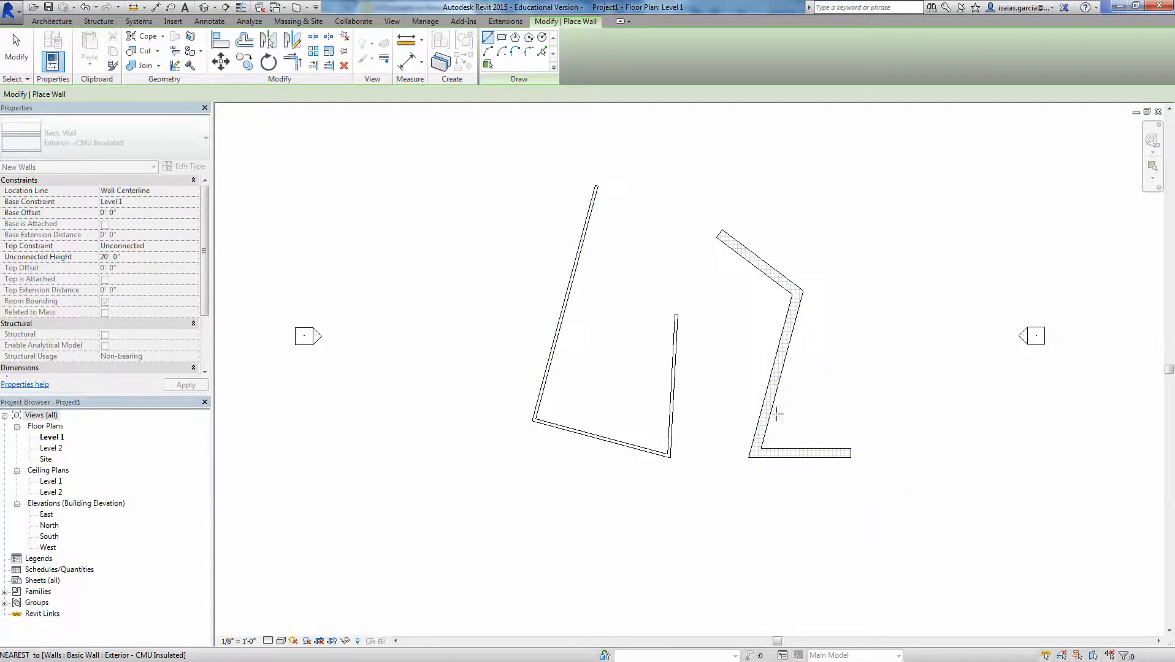
Draw an Interior - 3 1/8" Partition (1-hr) wall crossing the long slanted Generic - 8" wall.
{"action": "left_click", "coordinate": [49, 50]}
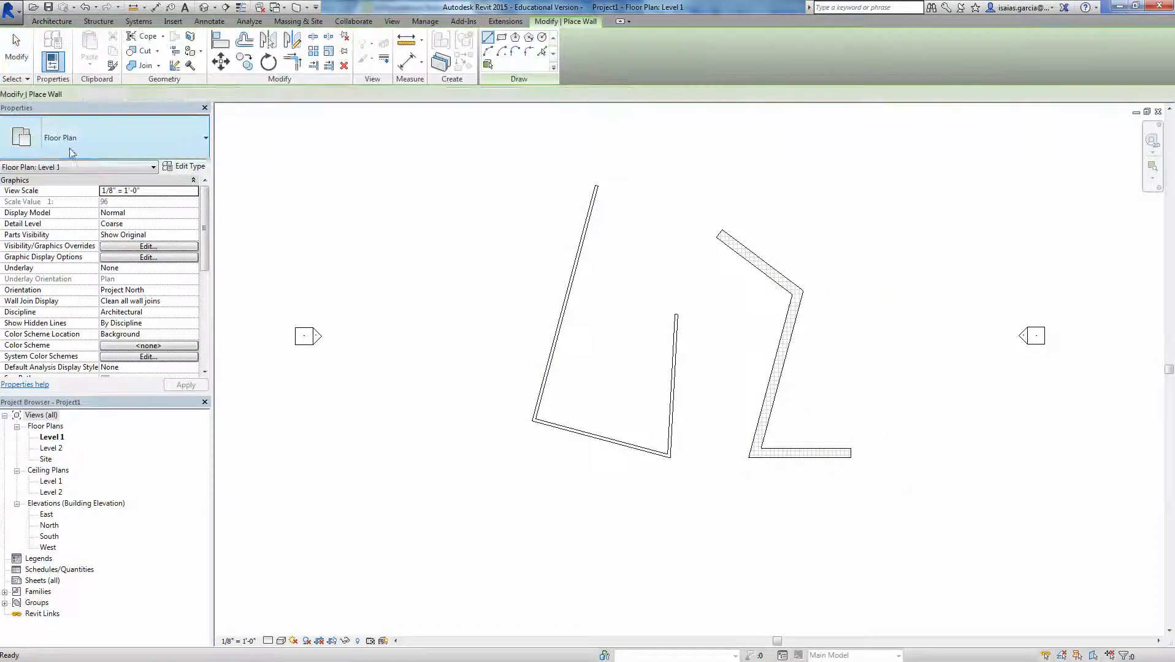
{"action": "left_click", "coordinate": [104, 138]}
{"action": "scroll", "coordinate": [92, 337], "scroll_direction": "down", "scroll_amount": 4}
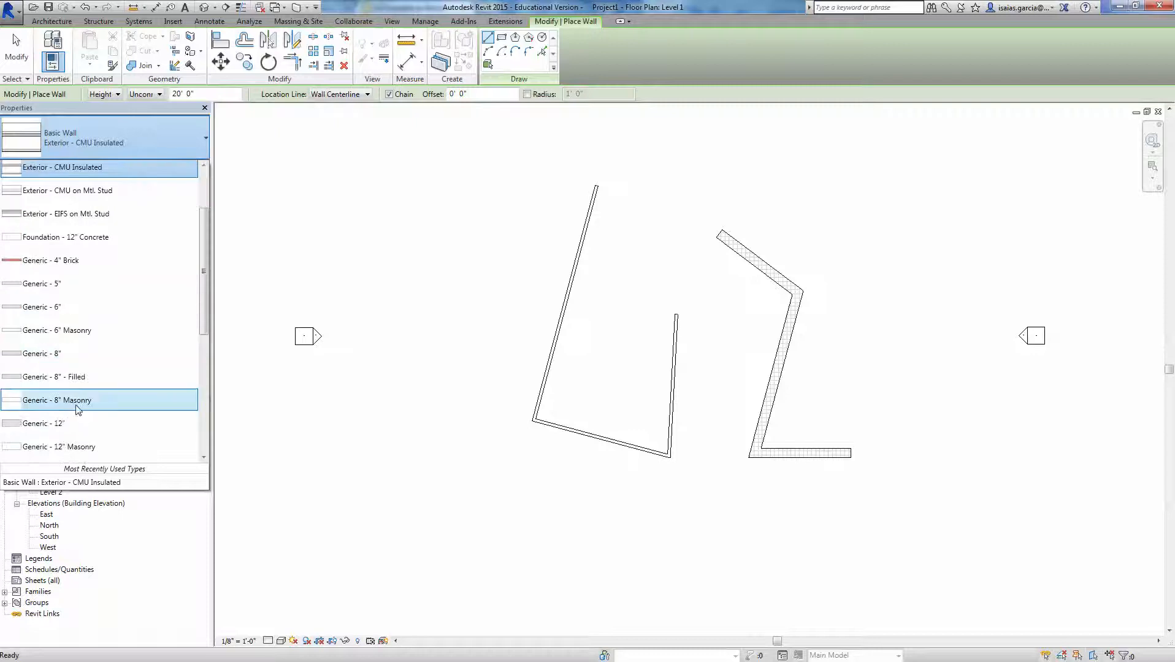
{"action": "left_click", "coordinate": [65, 382]}
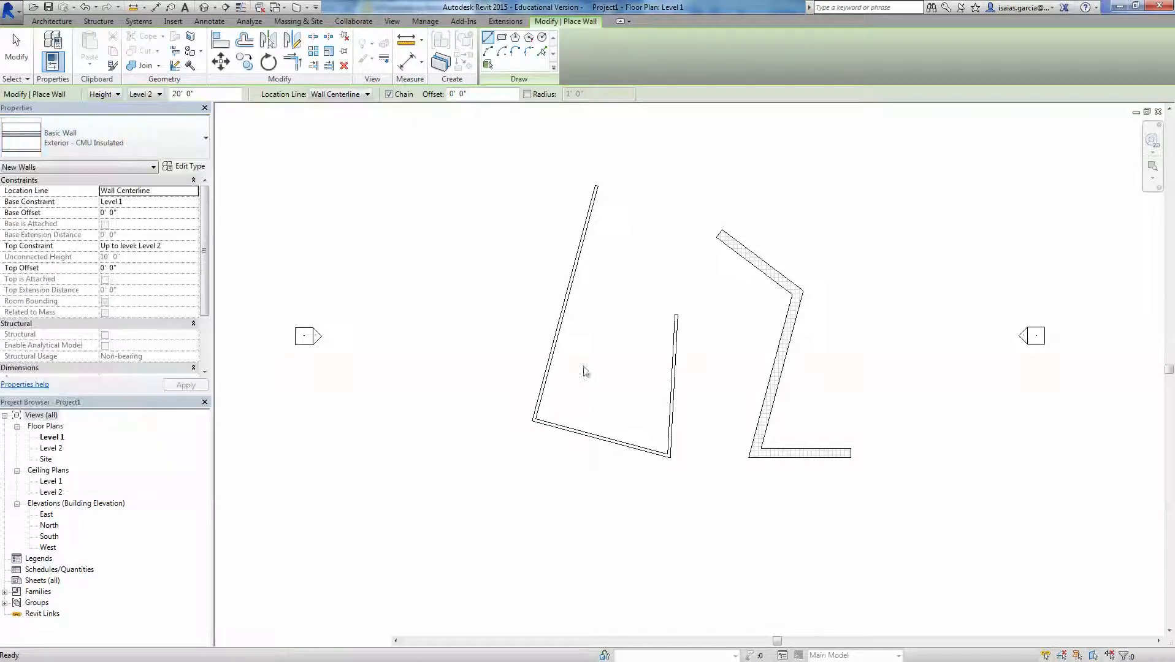
{"action": "left_click", "coordinate": [611, 299]}
{"action": "left_click", "coordinate": [498, 259]}
{"action": "key", "text": "Escape"}
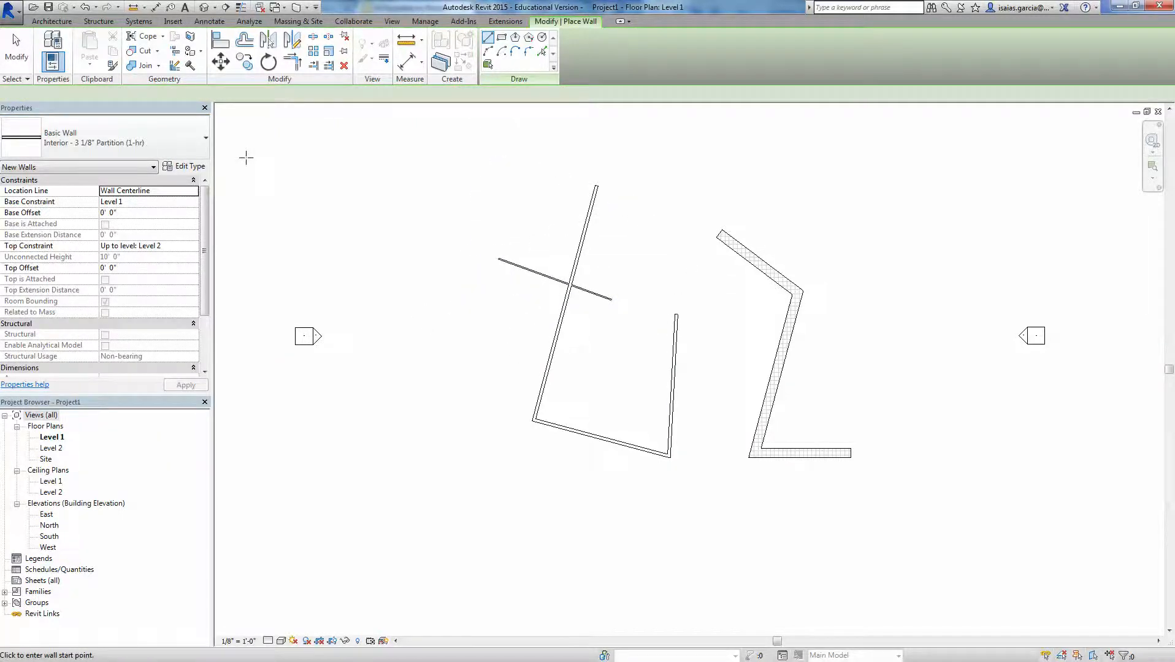
{"action": "key", "text": "Escape"}
Draw two connected Generic - 8" walls, one crossing the upper slanted wall and the other about 15' 3" long at 70°.
{"action": "left_click", "coordinate": [51, 46]}
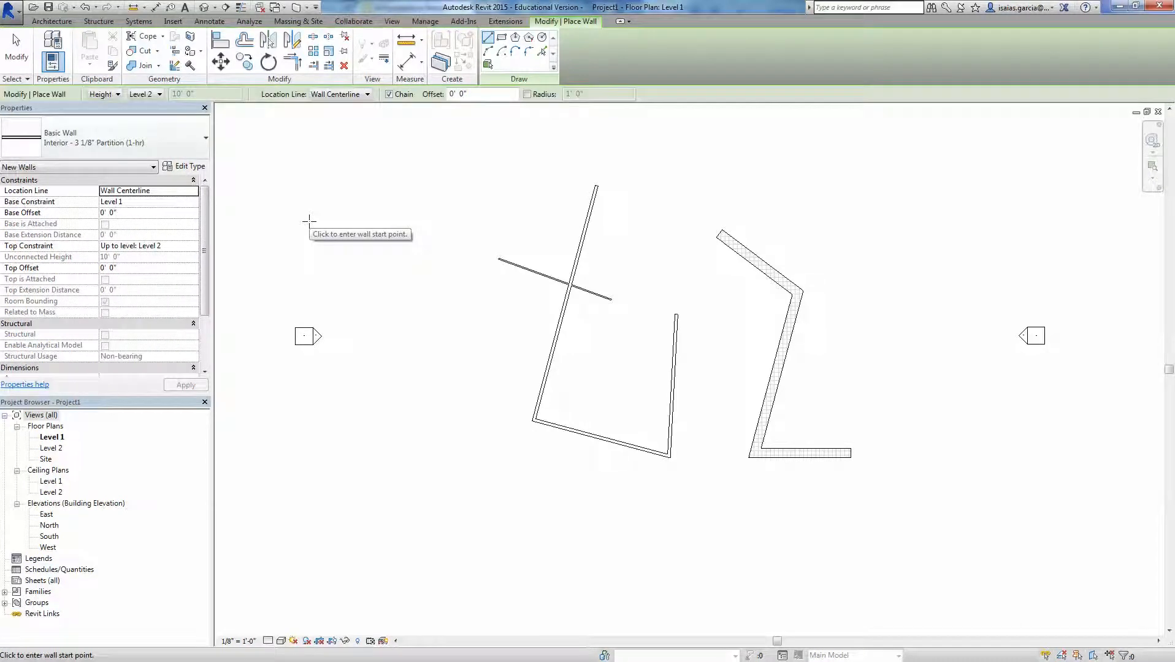
{"action": "left_click", "coordinate": [161, 141]}
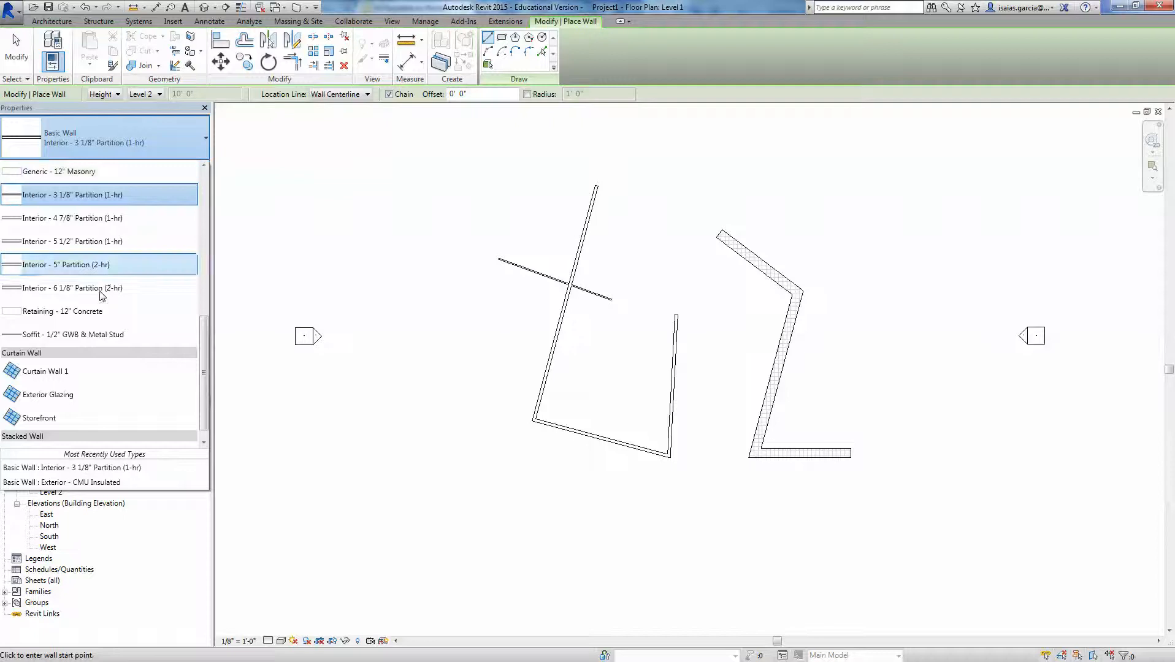
{"action": "scroll", "coordinate": [66, 289], "scroll_direction": "up", "scroll_amount": 1}
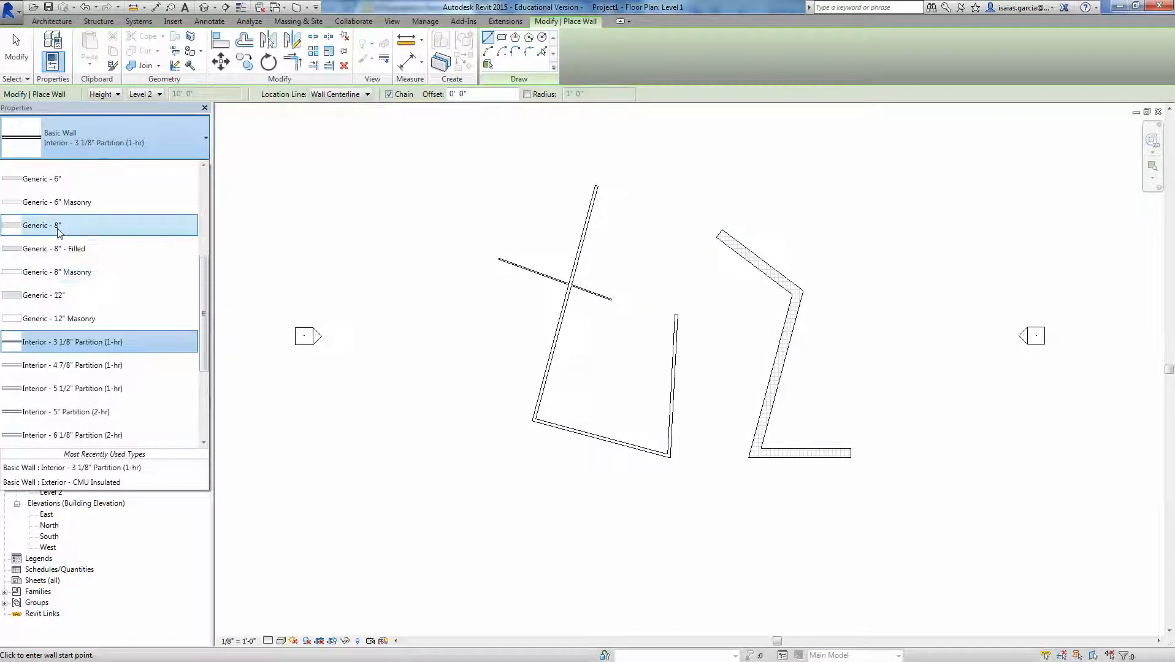
{"action": "left_click", "coordinate": [58, 227]}
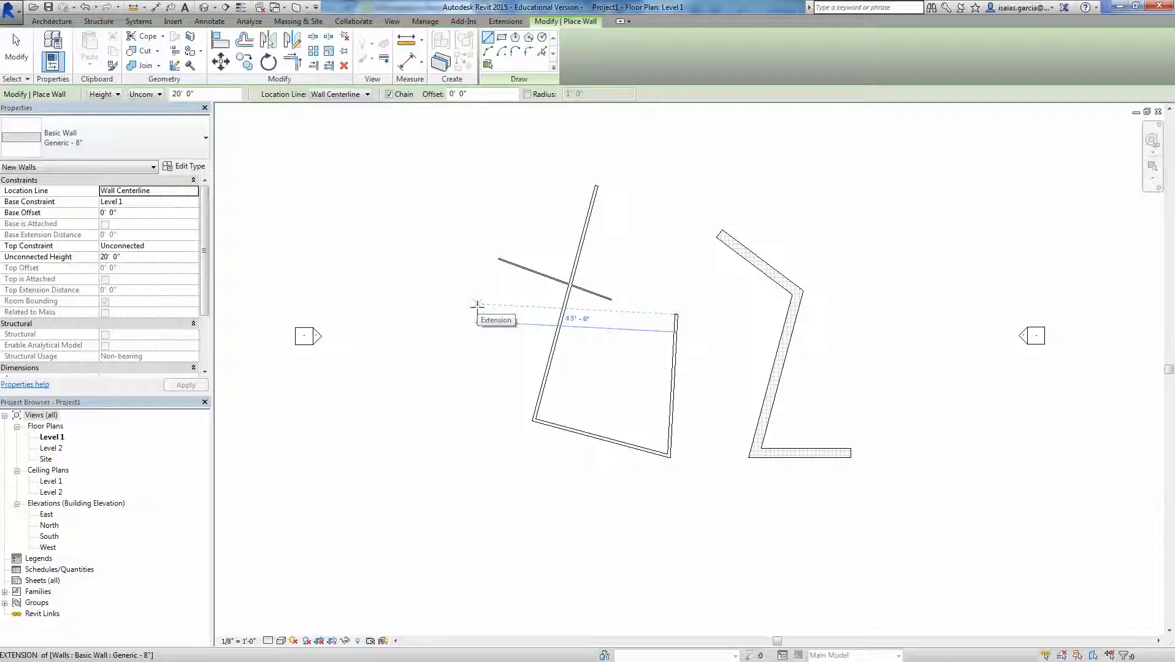
{"action": "left_click", "coordinate": [530, 211]}
{"action": "left_click", "coordinate": [635, 249]}
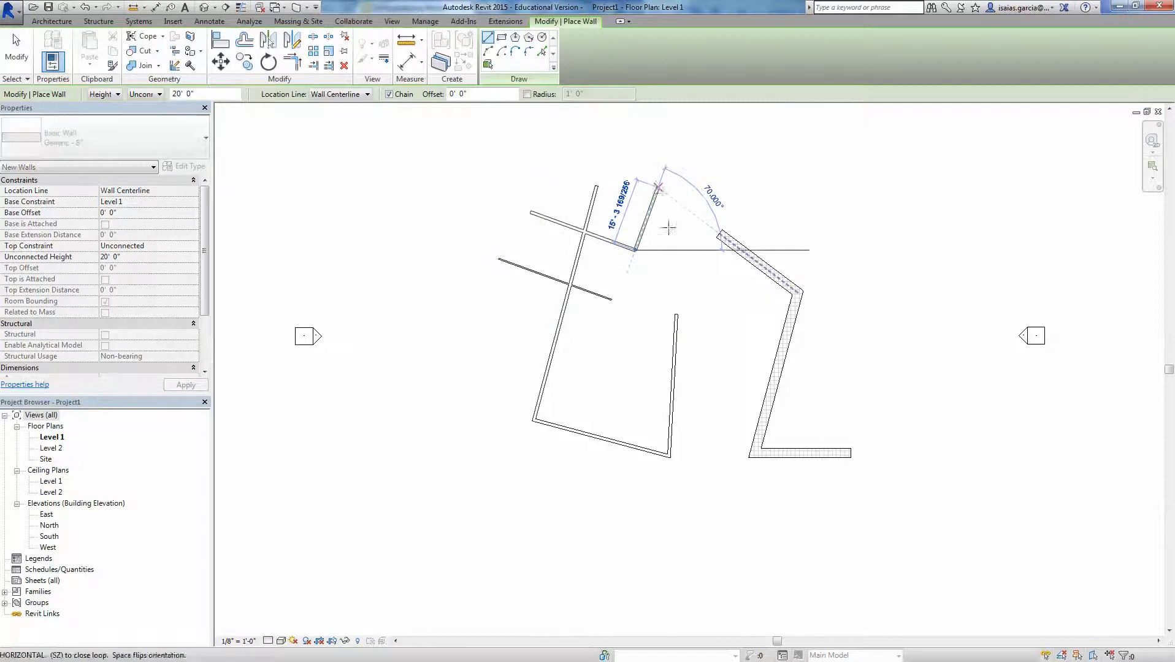
{"action": "left_click", "coordinate": [658, 187]}
{"action": "key", "text": "Escape"}
{"action": "key", "text": "Escape"}
{"action": "middle_click_drag", "start_coordinate": [672, 223], "coordinate": [640, 222]}
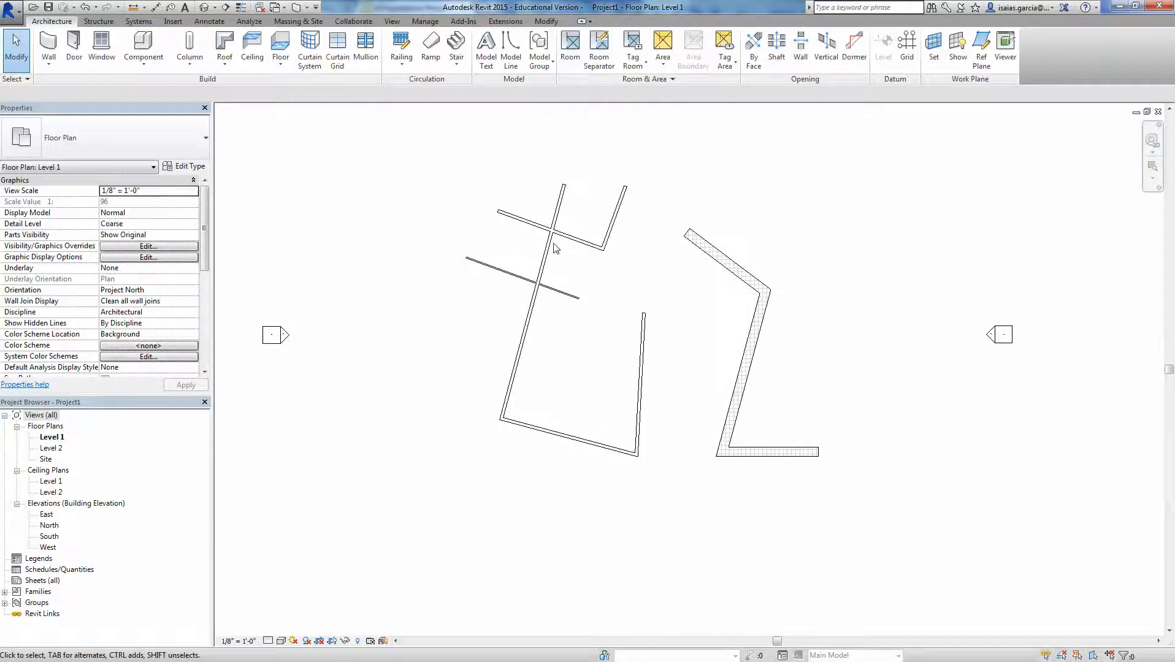
Duplicate the Generic - 8" wall type under the name Generic - 9".
{"action": "scroll", "coordinate": [555, 247], "scroll_direction": "up", "scroll_amount": 1}
{"action": "key", "text": "w"}
{"action": "key", "text": "a"}
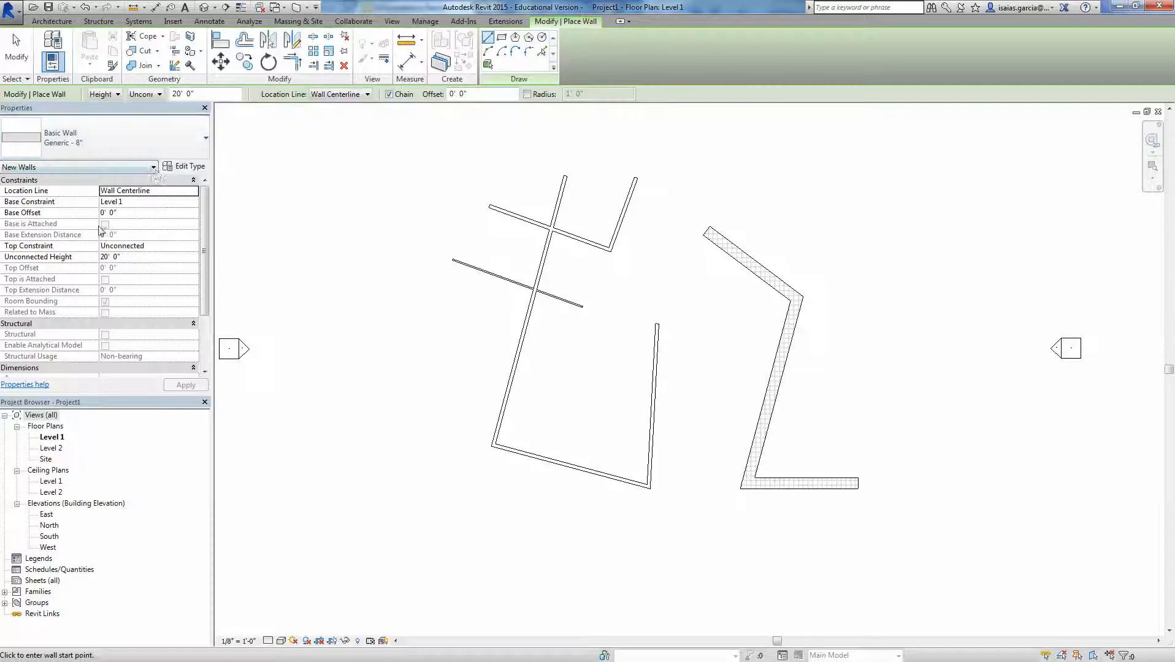
{"action": "left_click", "coordinate": [188, 171]}
{"action": "left_click_drag", "start_coordinate": [445, 174], "coordinate": [484, 140]}
{"action": "left_click", "coordinate": [529, 181]}
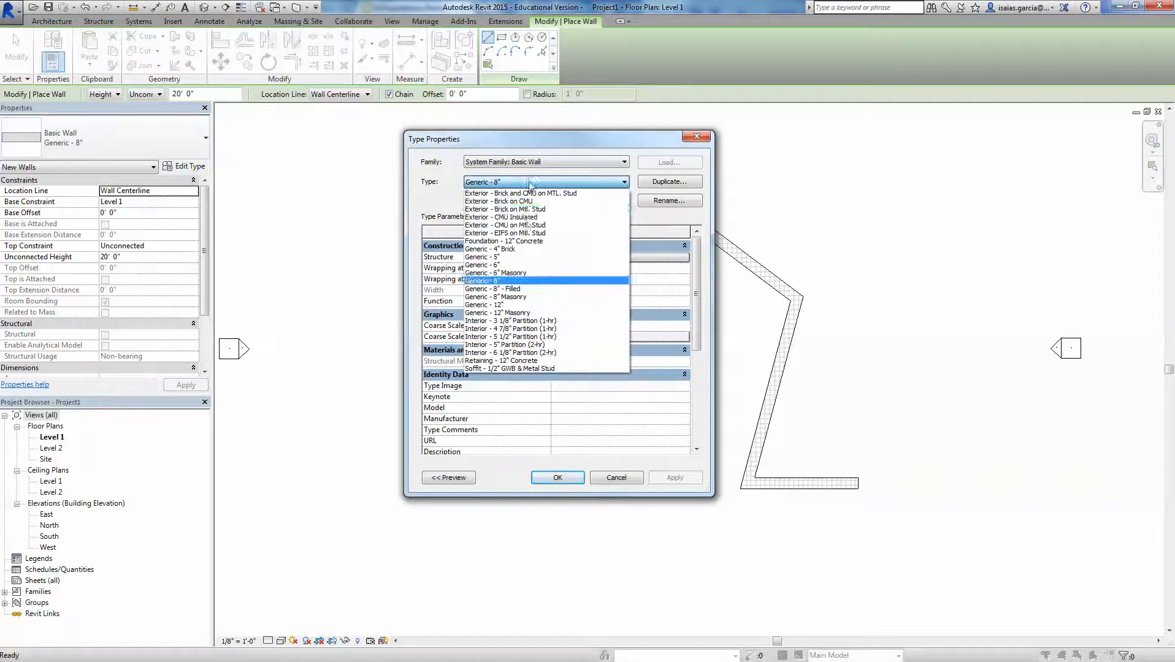
{"action": "left_click", "coordinate": [515, 183]}
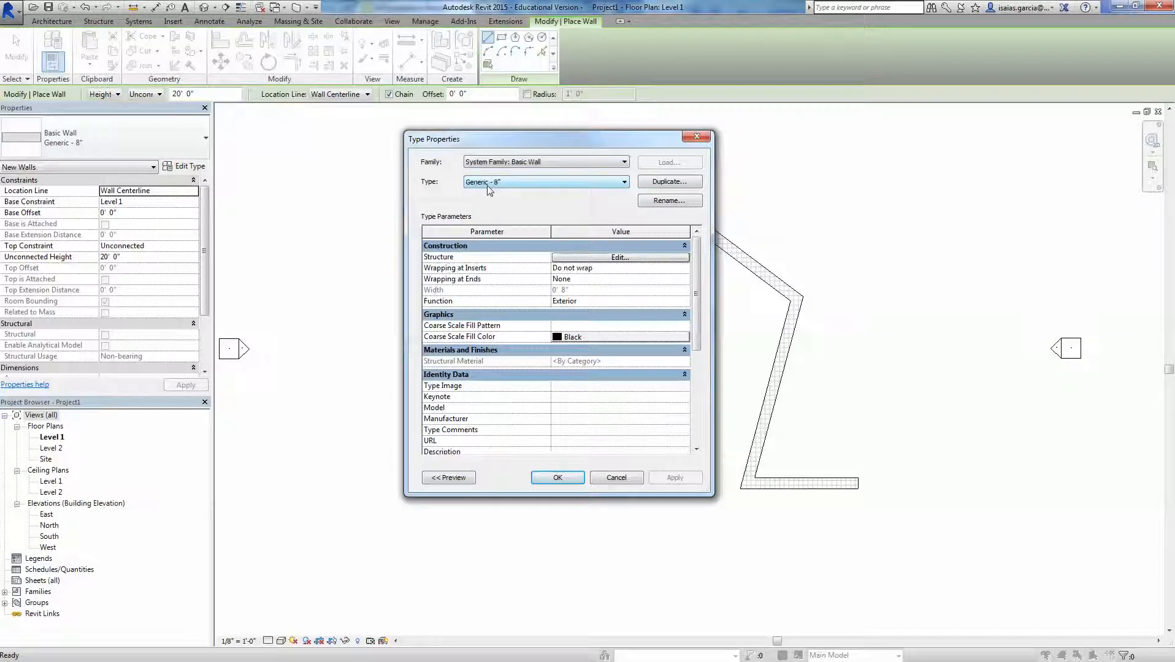
{"action": "left_click", "coordinate": [668, 182]}
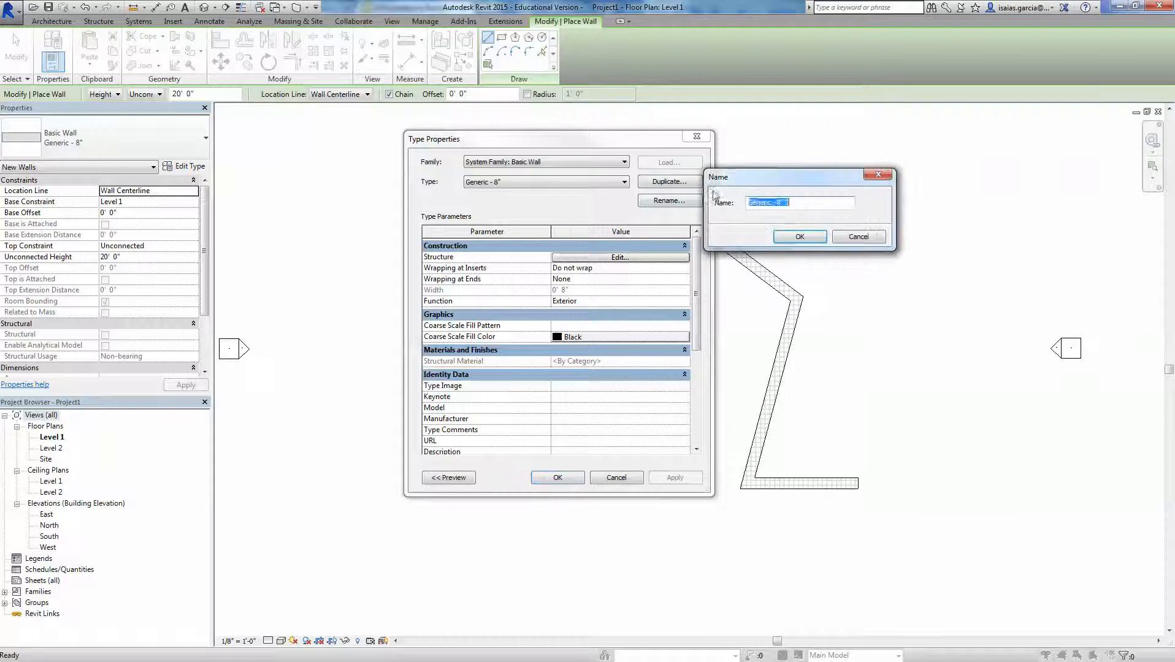
{"action": "left_click", "coordinate": [800, 206]}
{"action": "left_click", "coordinate": [798, 237]}
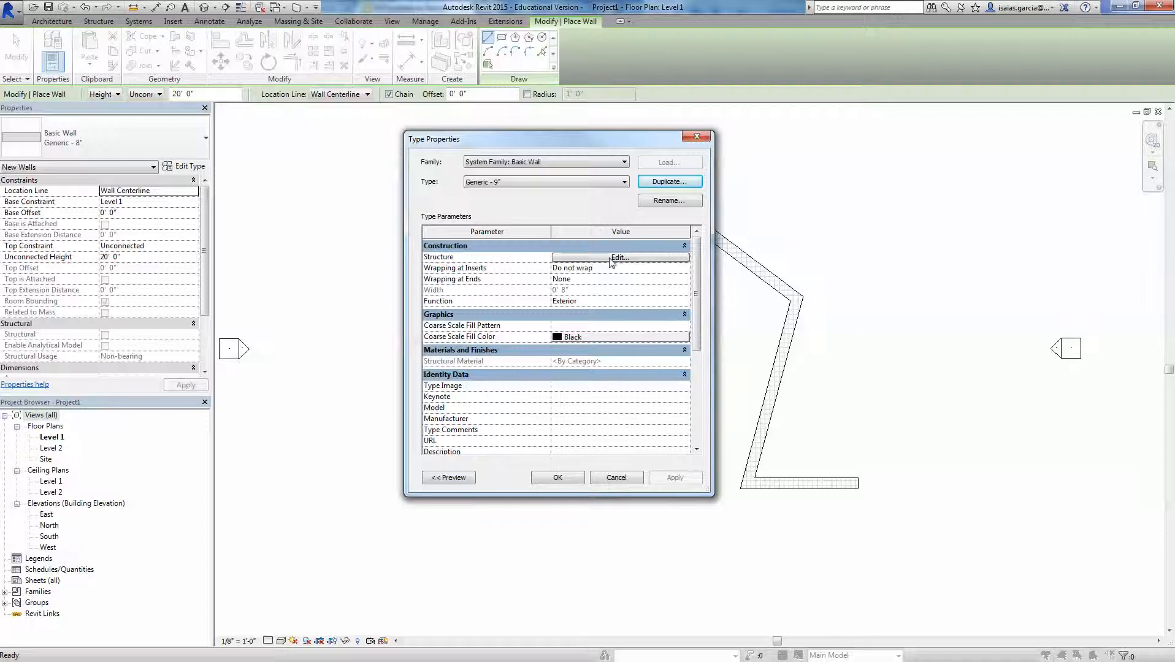
Open the layer structure of the Generic - 9" wall type and show its preview.
{"action": "left_click_drag", "start_coordinate": [551, 145], "coordinate": [541, 128]}
{"action": "left_click", "coordinate": [580, 241]}
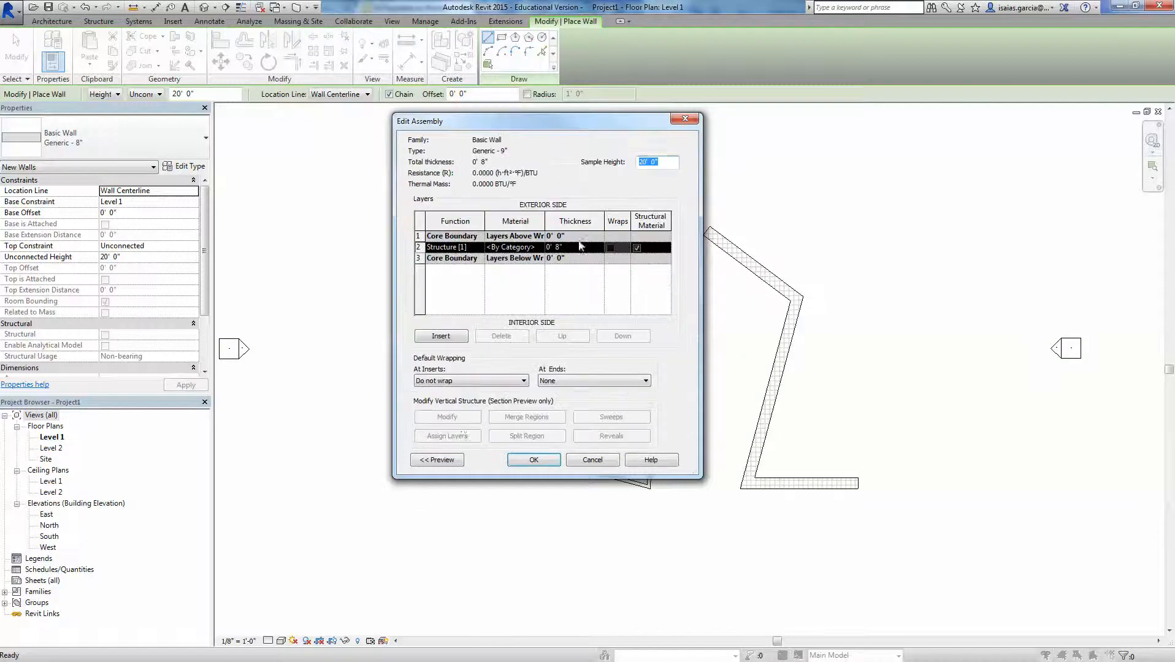
{"action": "left_click", "coordinate": [441, 460]}
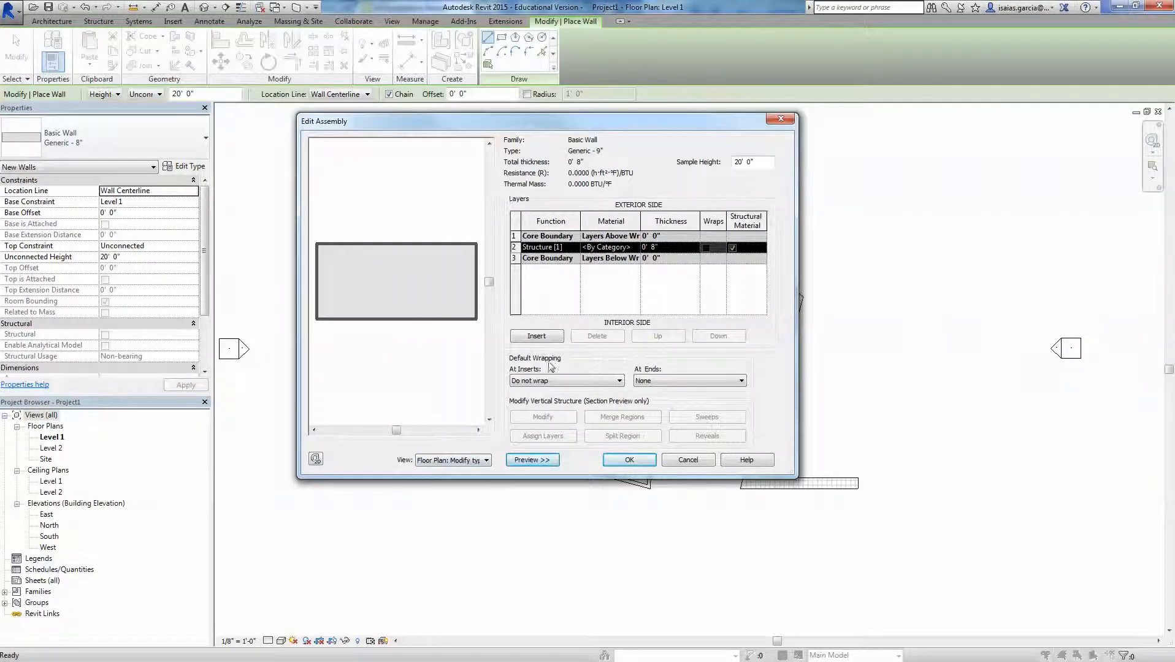
{"action": "left_click", "coordinate": [651, 247]}
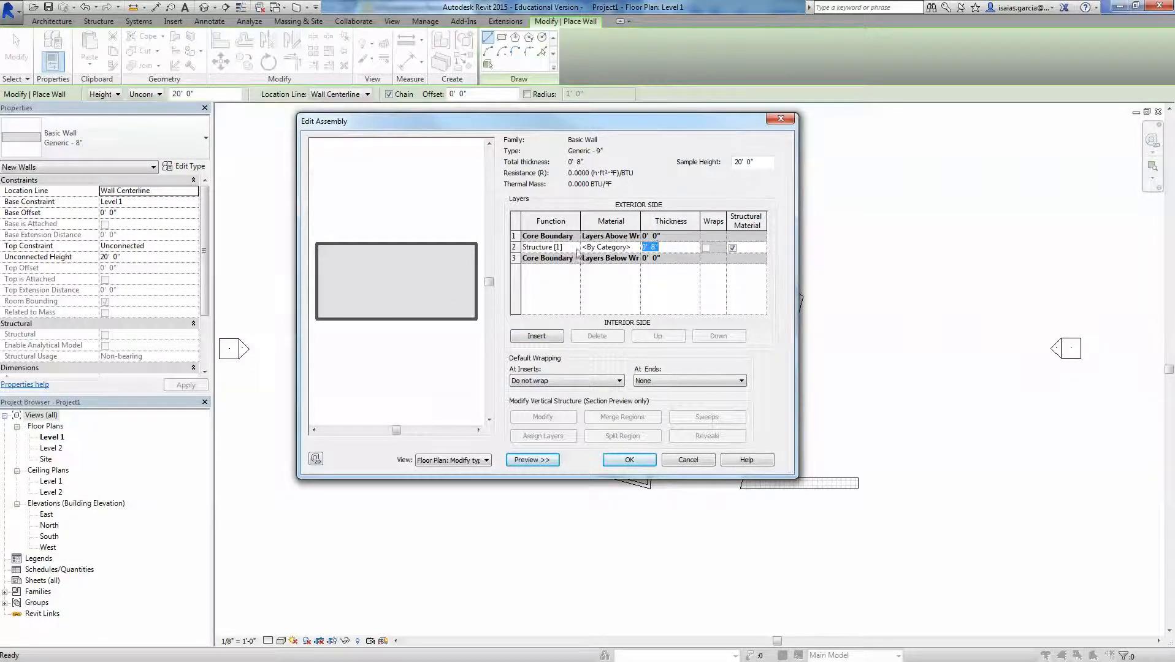
{"action": "left_click", "coordinate": [609, 289]}
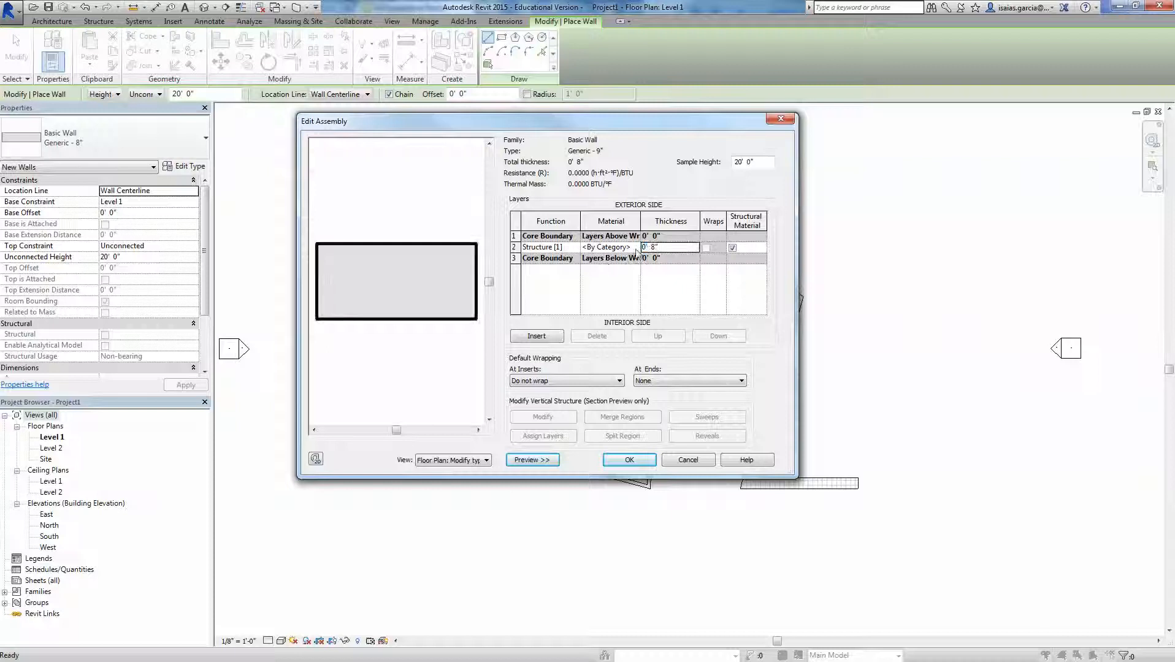
View the materials available for the Structure layer and close the Material Browser without choosing one.
{"action": "left_click", "coordinate": [637, 250]}
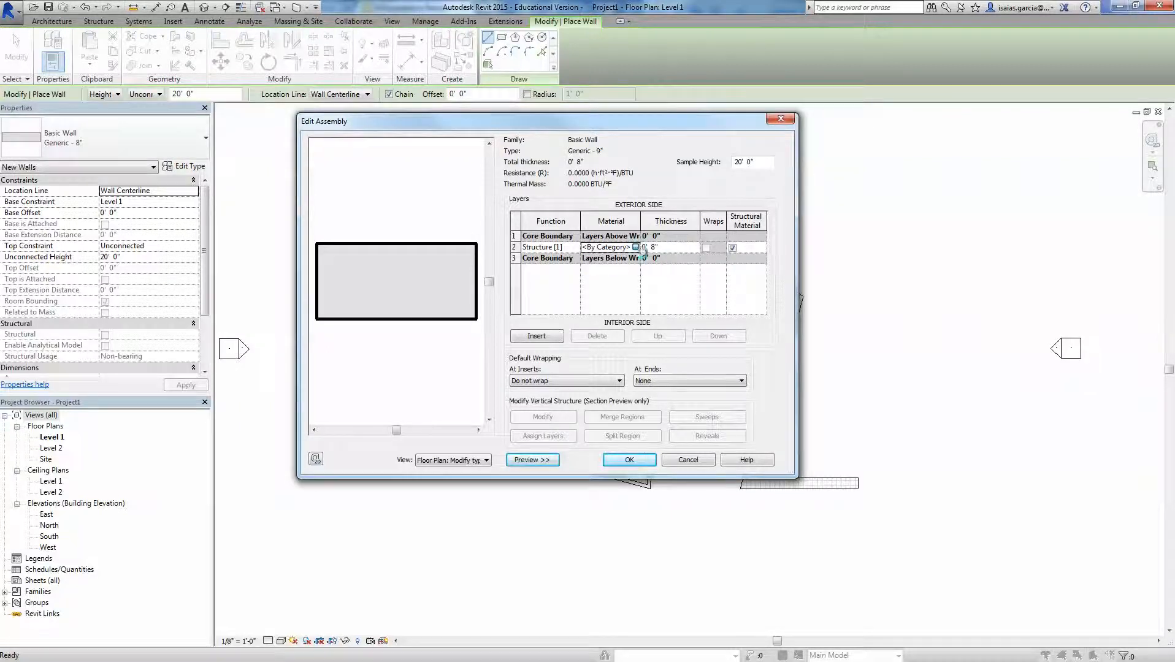
{"action": "left_click", "coordinate": [636, 248]}
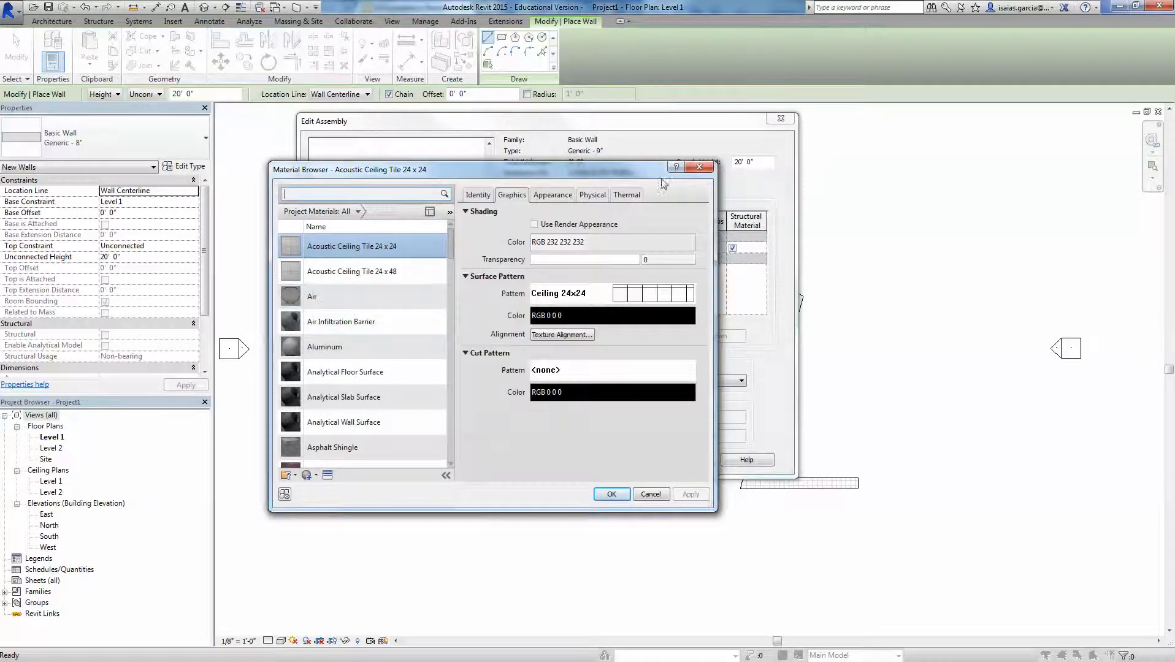
{"action": "left_click", "coordinate": [700, 167]}
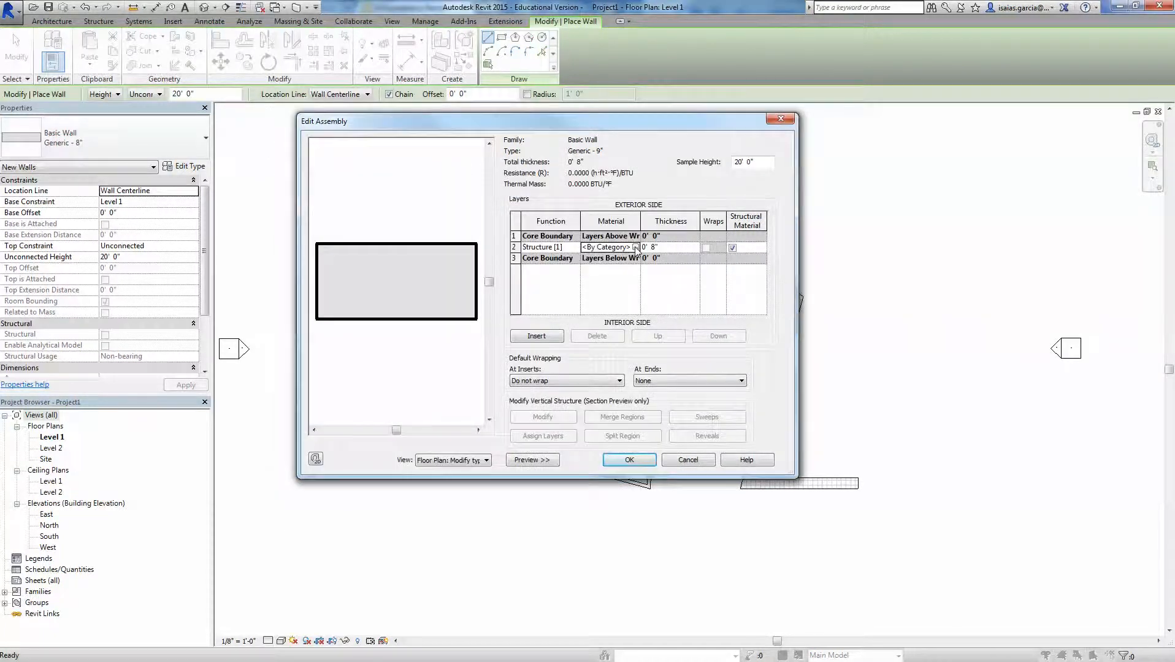
Set the Structure layer's thickness to 9", check the edited assembly and accept the Generic - 9" wall type.
{"action": "left_click", "coordinate": [672, 247]}
{"action": "left_click", "coordinate": [655, 247]}
{"action": "left_click", "coordinate": [630, 460]}
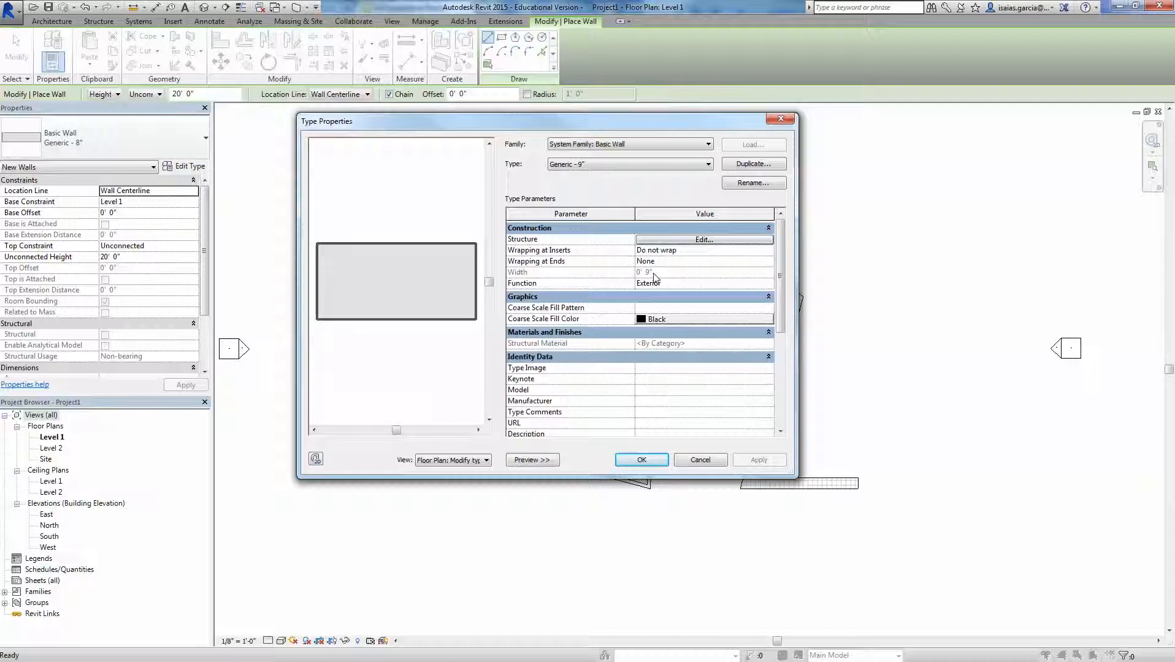
{"action": "left_click", "coordinate": [682, 240]}
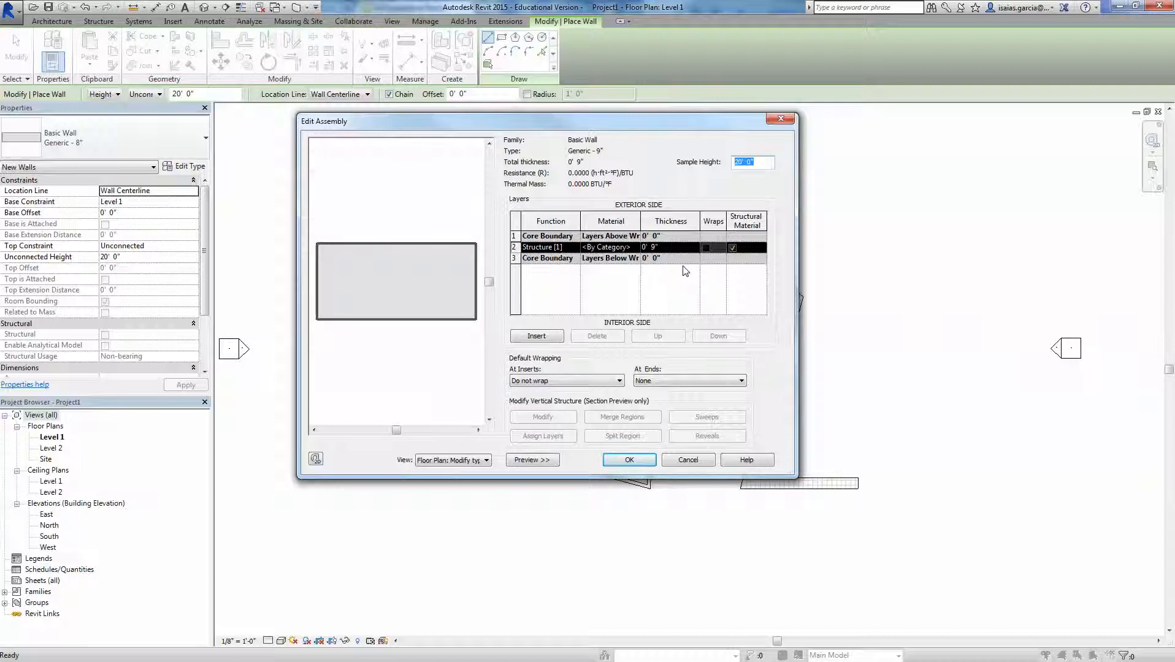
{"action": "left_click", "coordinate": [777, 121]}
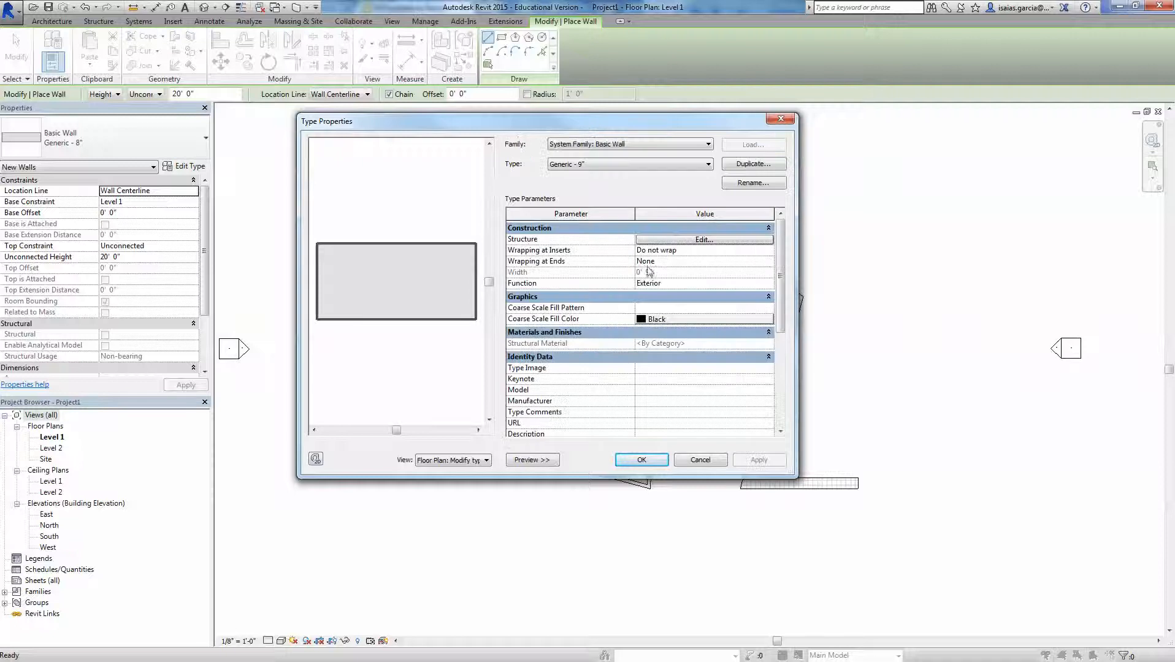
{"action": "left_click", "coordinate": [640, 460]}
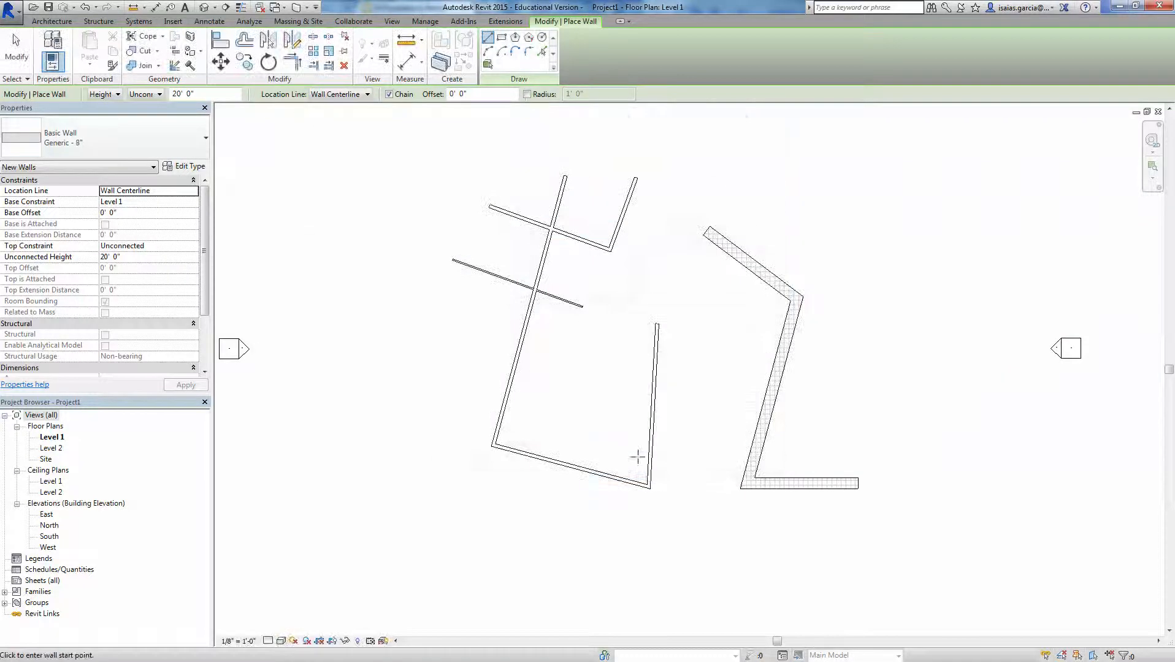
Draw a short Generic - 9" wall alongside the free end of the upper Generic - 8" wall and compare their thicknesses.
{"action": "left_click", "coordinate": [99, 140]}
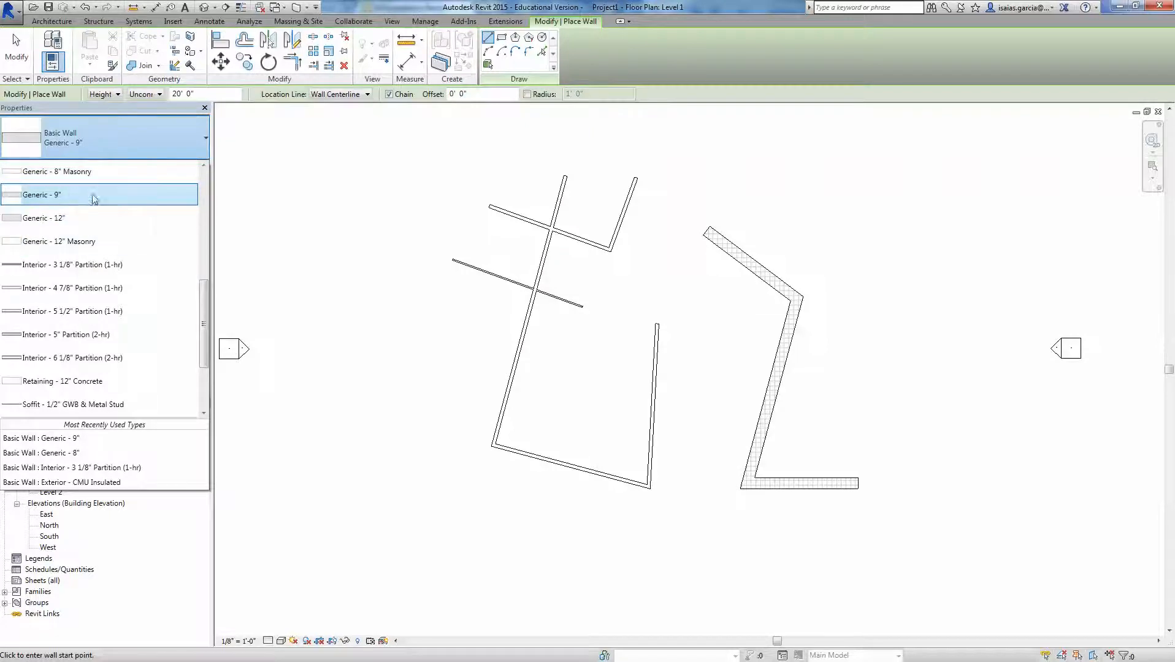
{"action": "left_click", "coordinate": [60, 194]}
{"action": "scroll", "coordinate": [638, 178], "scroll_direction": "up", "scroll_amount": 4}
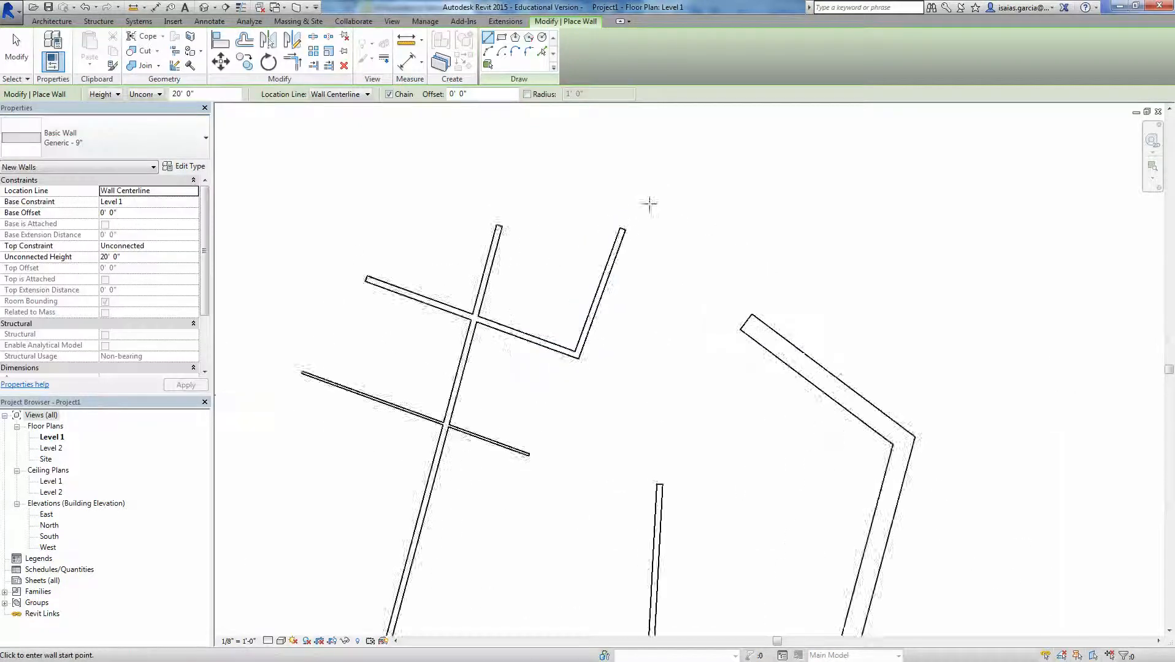
{"action": "left_click", "coordinate": [604, 283]}
{"action": "left_click", "coordinate": [631, 207]}
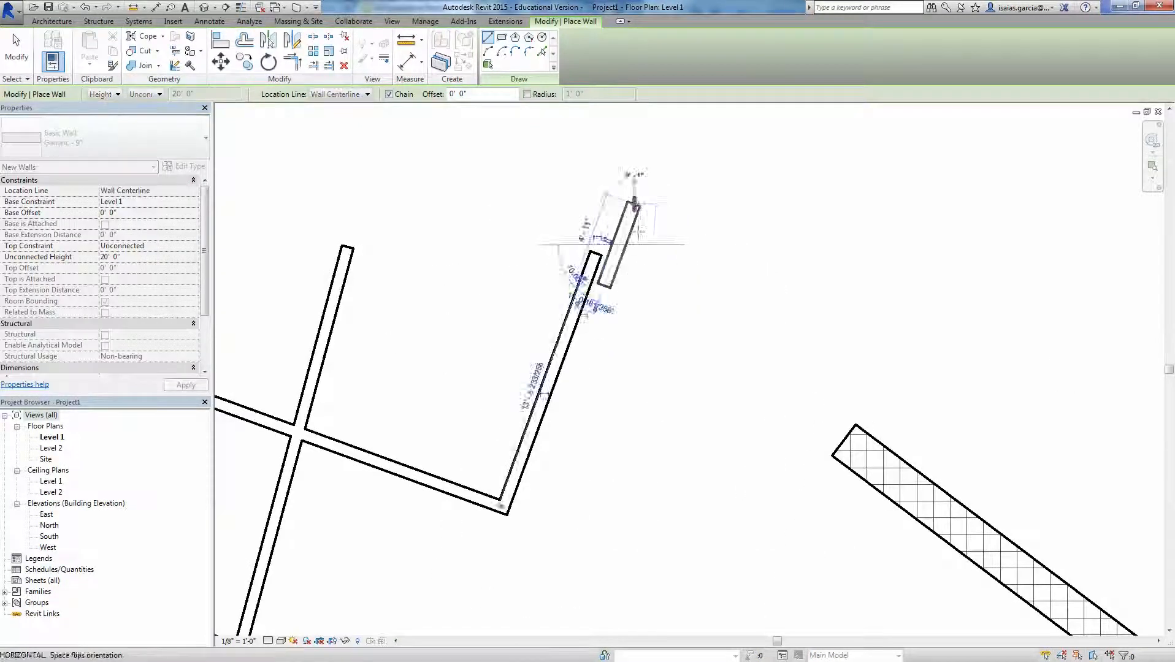
{"action": "scroll", "coordinate": [622, 283], "scroll_direction": "up", "scroll_amount": 2}
{"action": "scroll", "coordinate": [624, 284], "scroll_direction": "up", "scroll_amount": 1}
{"action": "key", "text": "Escape"}
{"action": "key", "text": "Escape"}
{"action": "scroll", "coordinate": [579, 269], "scroll_direction": "up", "scroll_amount": 4}
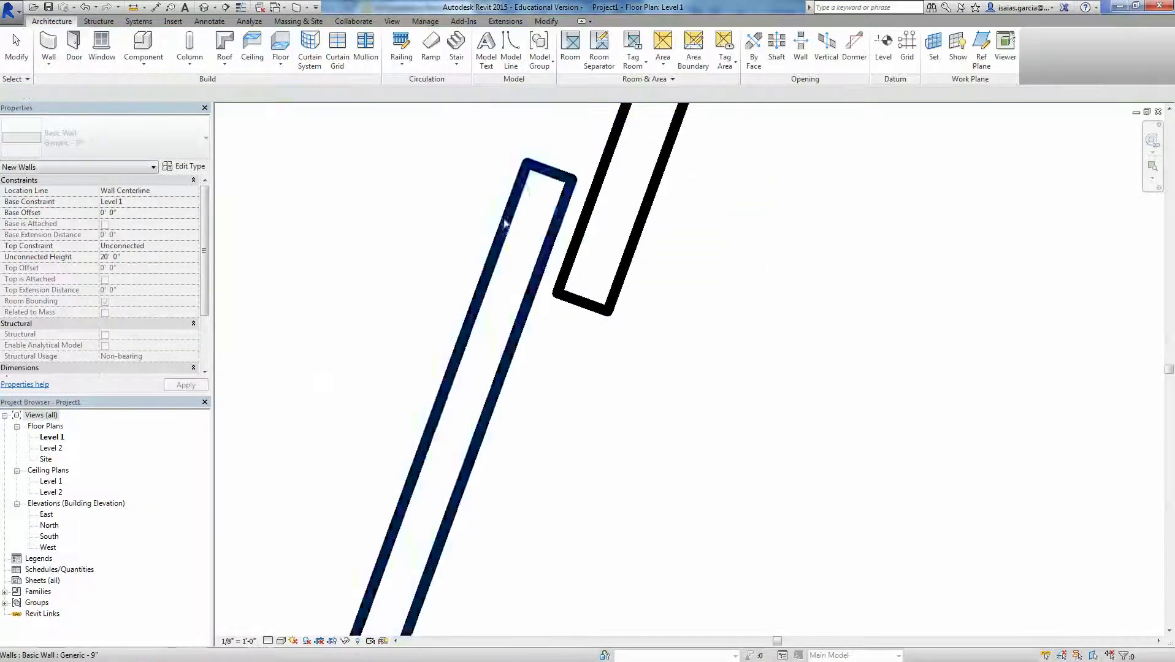
{"action": "scroll", "coordinate": [646, 259], "scroll_direction": "down", "scroll_amount": 3}
{"action": "middle_click_drag", "start_coordinate": [682, 280], "coordinate": [673, 297]}
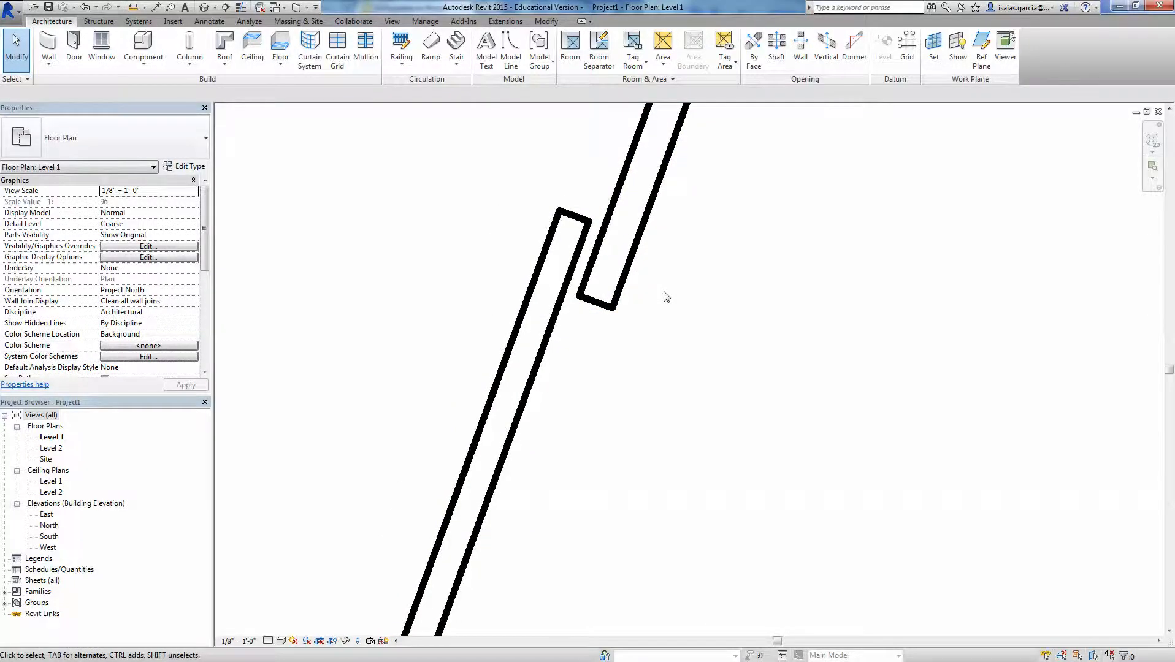
{"action": "scroll", "coordinate": [667, 297], "scroll_direction": "down", "scroll_amount": 5}
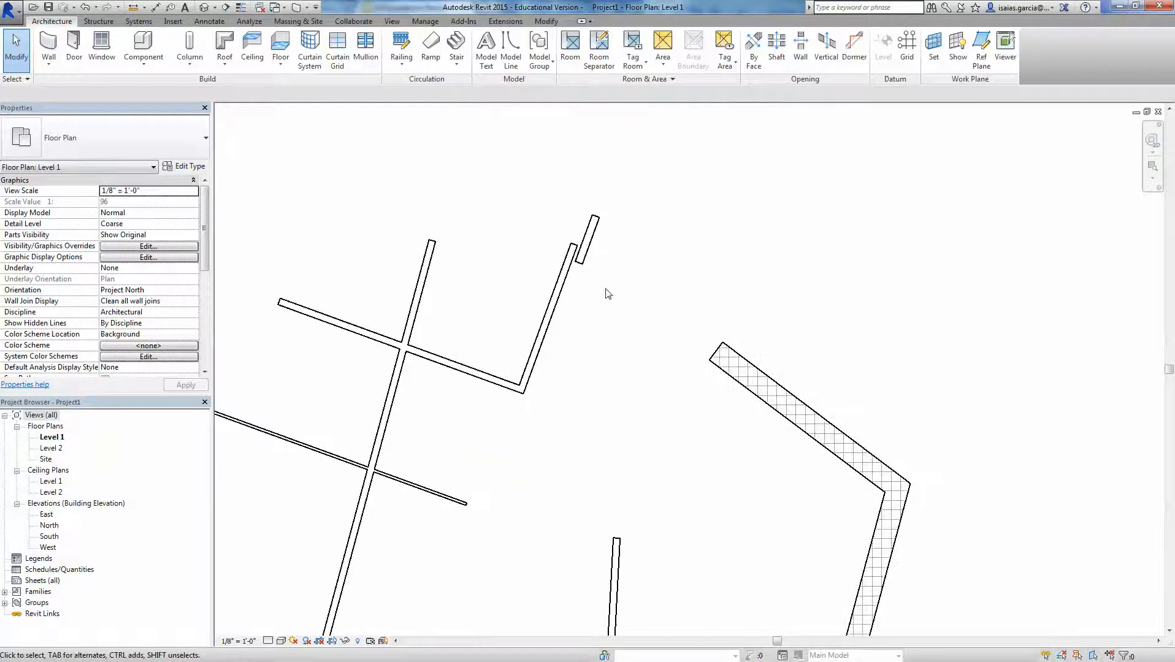
Start a new wall using the Exterior - Brick on CMU type.
{"action": "left_click", "coordinate": [156, 150]}
{"action": "left_click", "coordinate": [373, 195]}
{"action": "key", "text": "w"}
{"action": "key", "text": "a"}
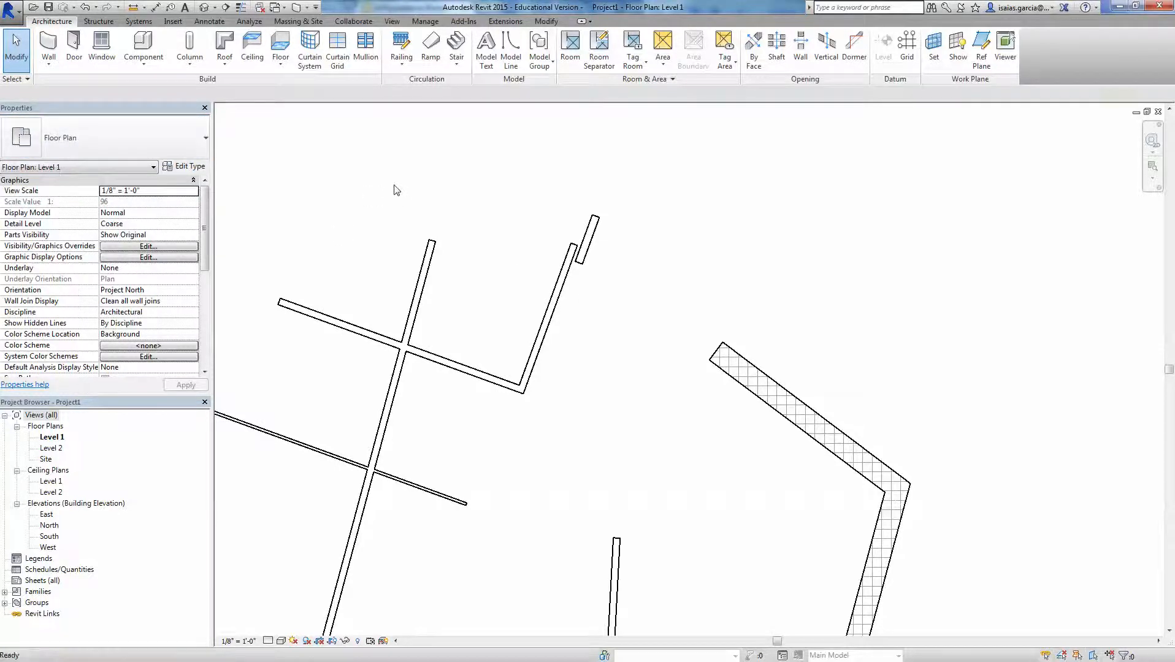
{"action": "left_click", "coordinate": [146, 138]}
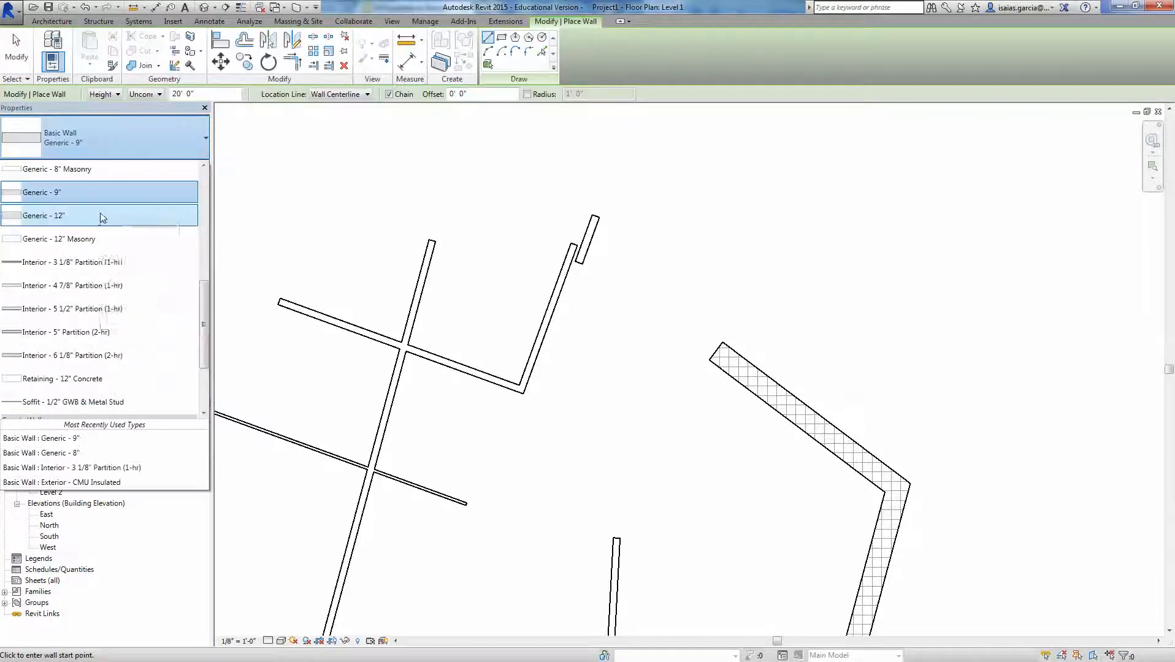
{"action": "scroll", "coordinate": [101, 217], "scroll_direction": "up", "scroll_amount": 5}
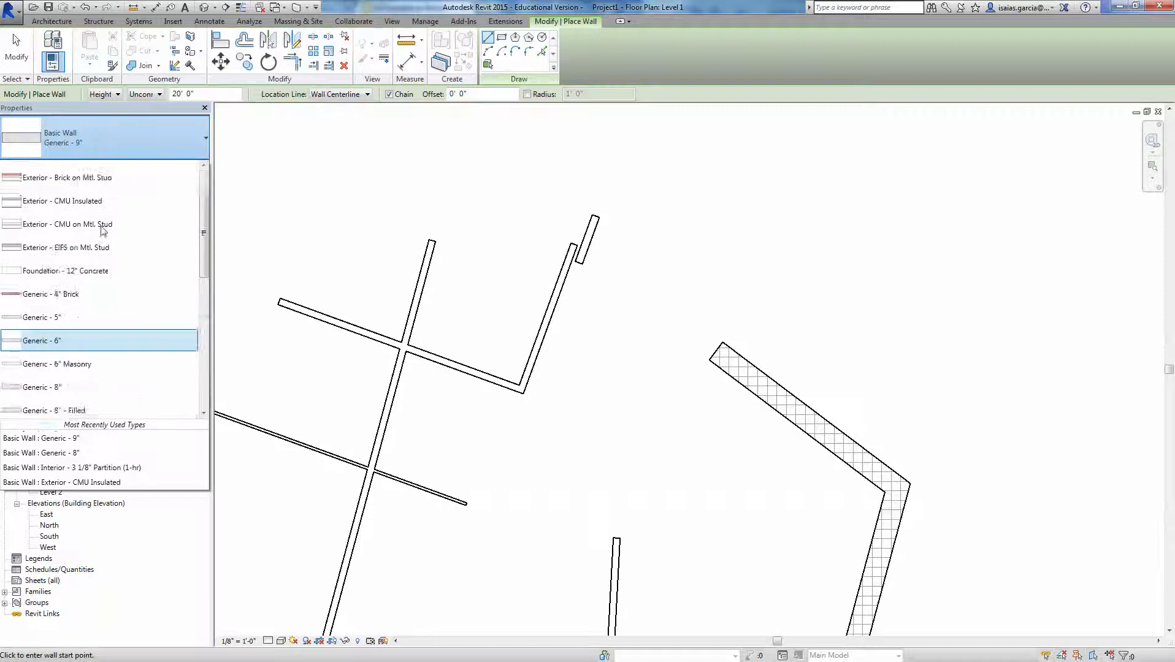
{"action": "left_click", "coordinate": [57, 211]}
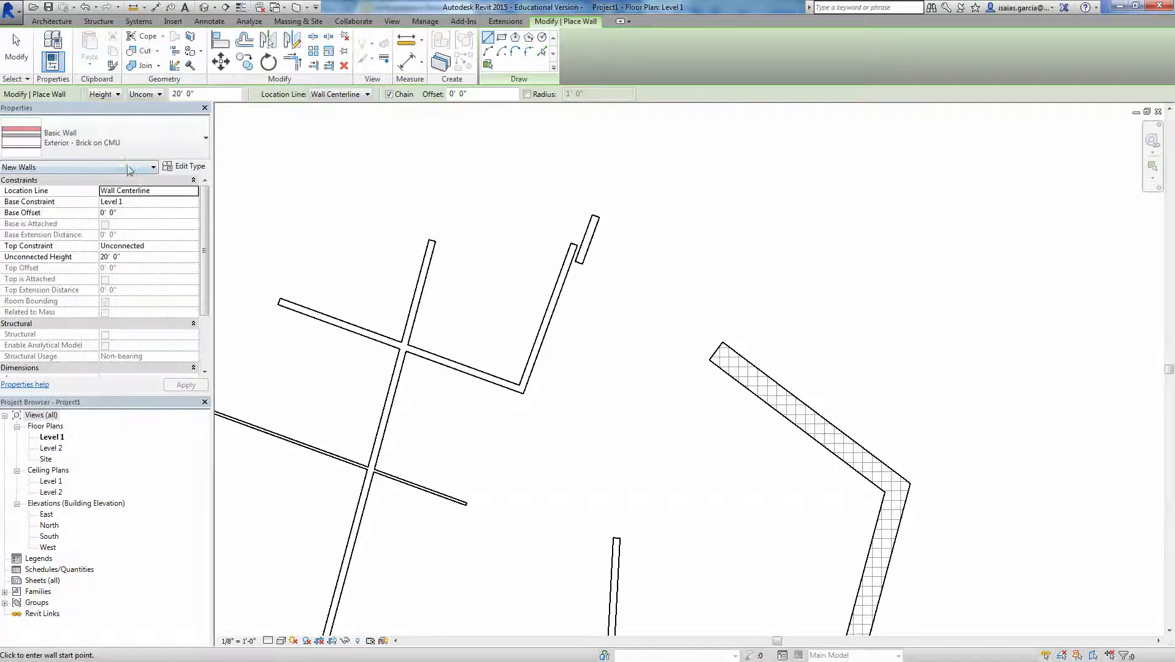
Open the layer structure of the Exterior - Brick on CMU type, enlarge the layer list and examine the layers down to the core boundary.
{"action": "left_click", "coordinate": [185, 167]}
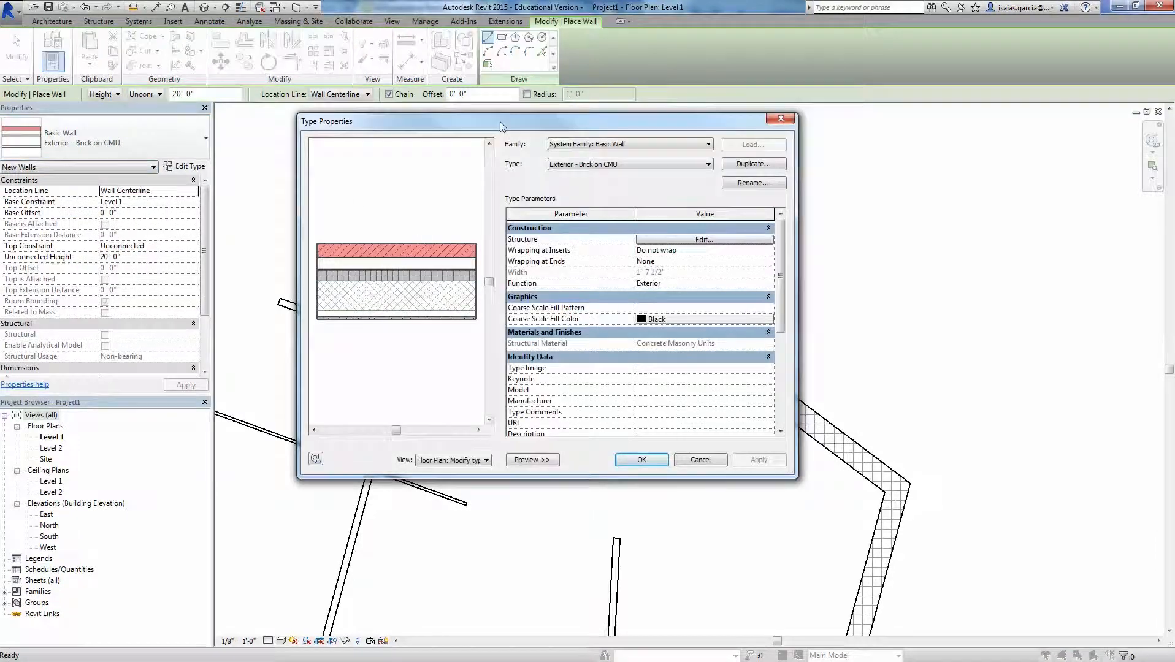
{"action": "left_click_drag", "start_coordinate": [499, 122], "coordinate": [593, 140]}
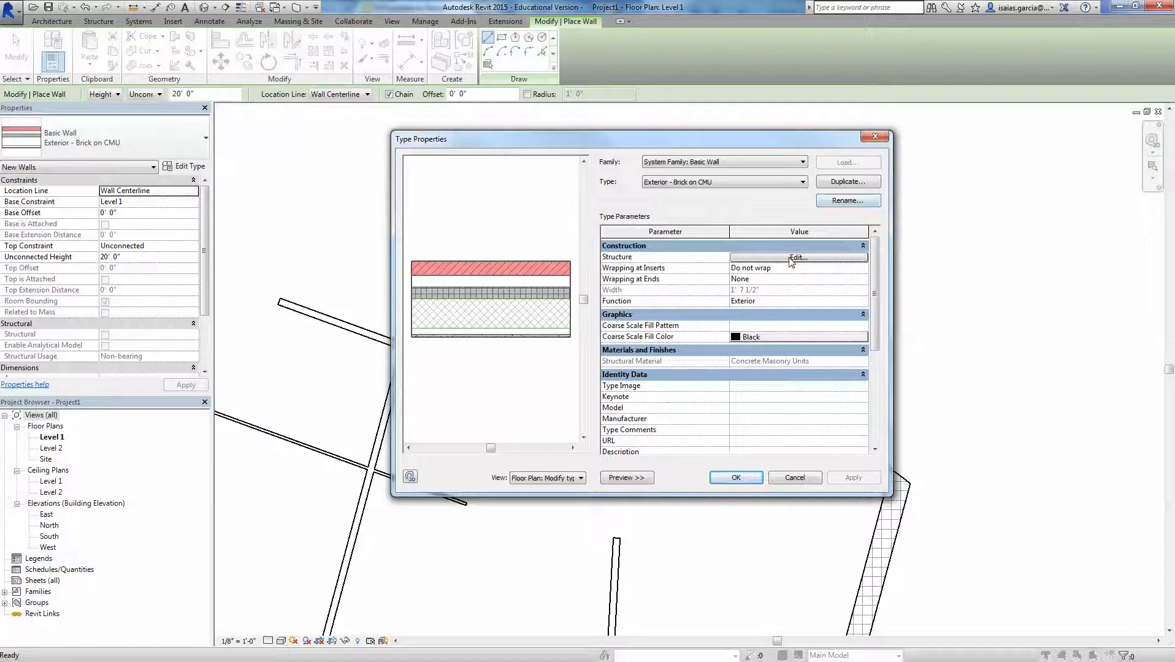
{"action": "left_click", "coordinate": [791, 258]}
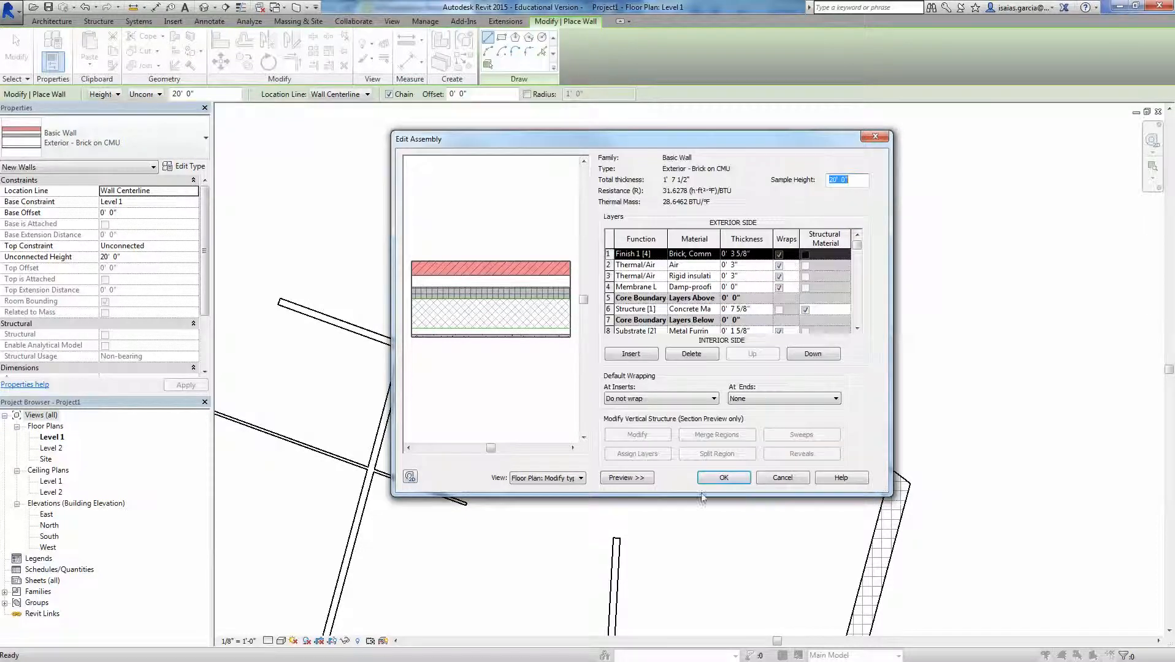
{"action": "left_click_drag", "start_coordinate": [700, 494], "coordinate": [699, 612]}
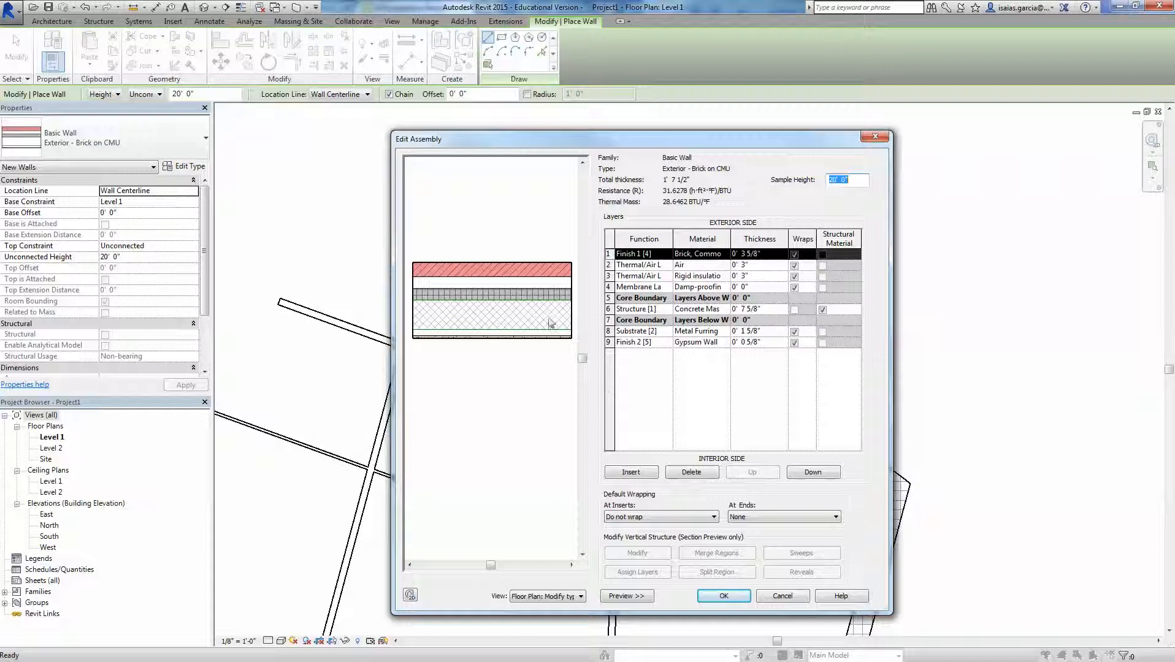
{"action": "left_click", "coordinate": [608, 264]}
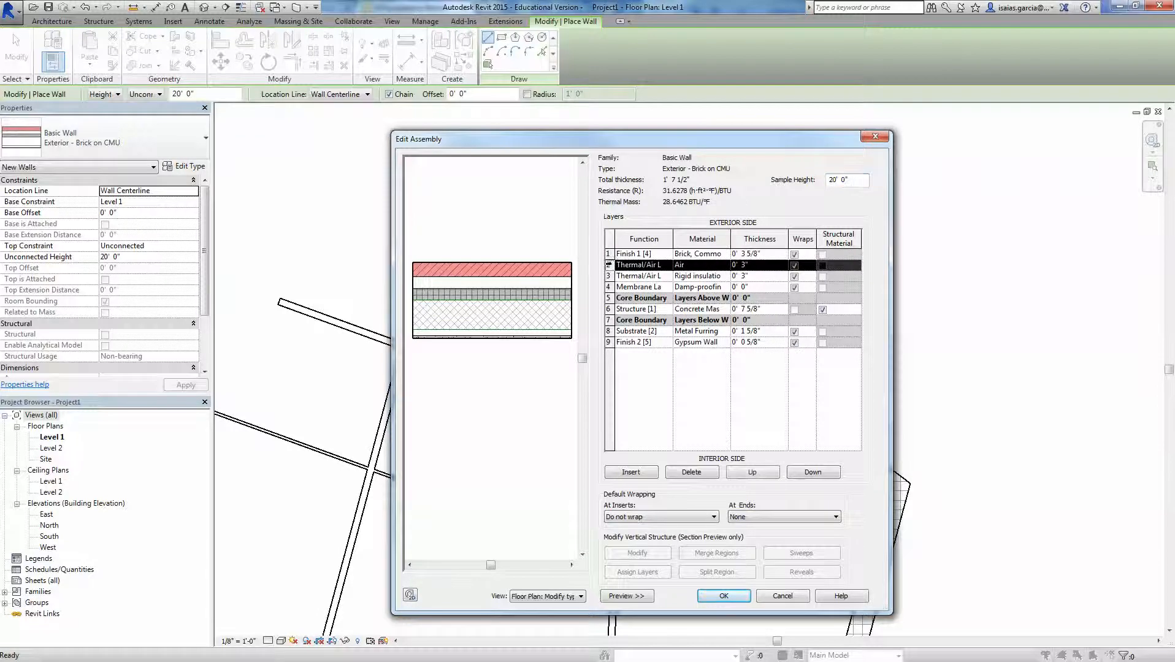
{"action": "left_click", "coordinate": [609, 276]}
{"action": "left_click", "coordinate": [608, 287]}
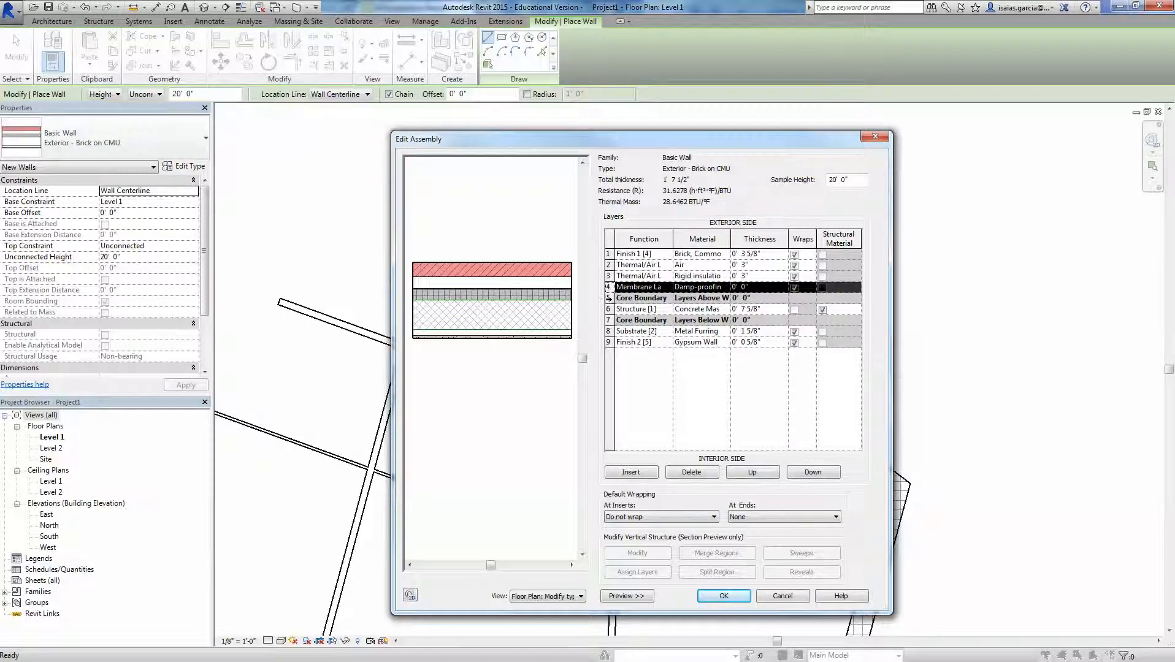
{"action": "left_click", "coordinate": [609, 298]}
Switch the assembly preview to the section view, compare the individual layers with it and close the structure without changes.
{"action": "left_click", "coordinate": [545, 595]}
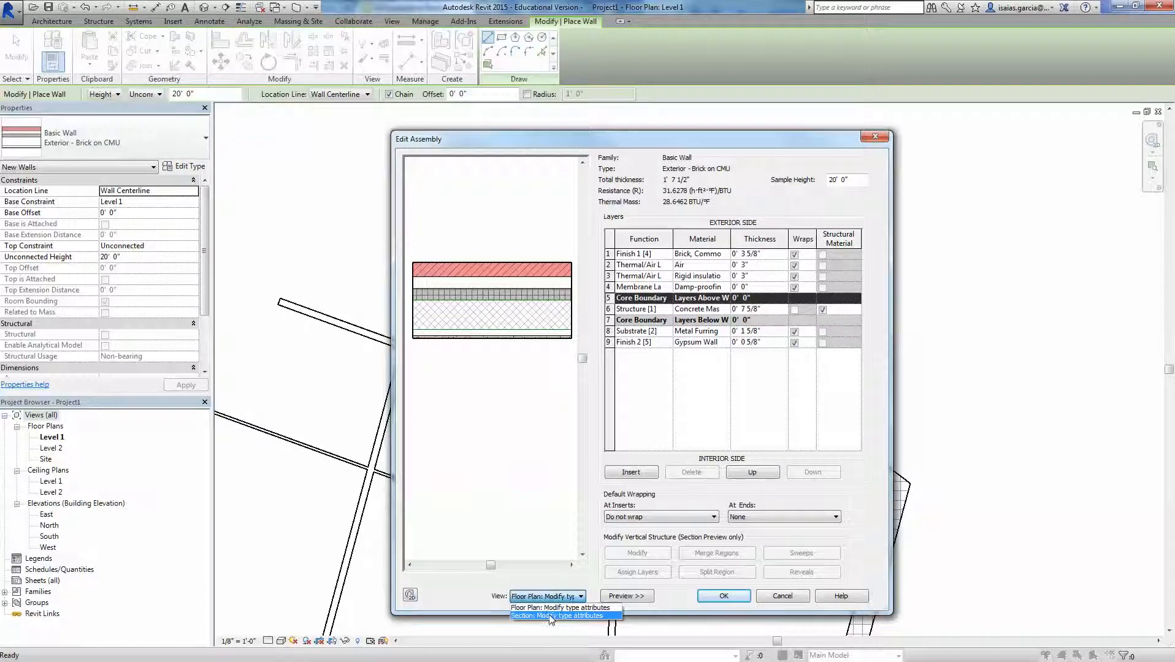
{"action": "left_click", "coordinate": [550, 616]}
{"action": "scroll", "coordinate": [524, 387], "scroll_direction": "up", "scroll_amount": 3}
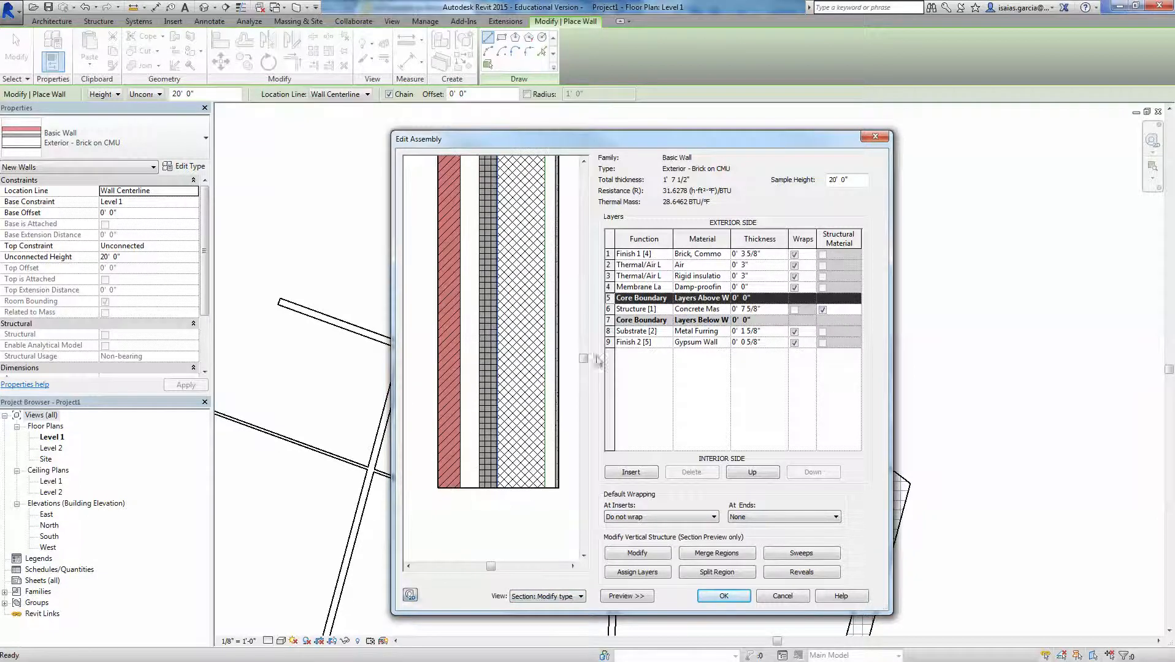
{"action": "left_click", "coordinate": [609, 254]}
{"action": "left_click", "coordinate": [608, 265]}
{"action": "left_click", "coordinate": [609, 286]}
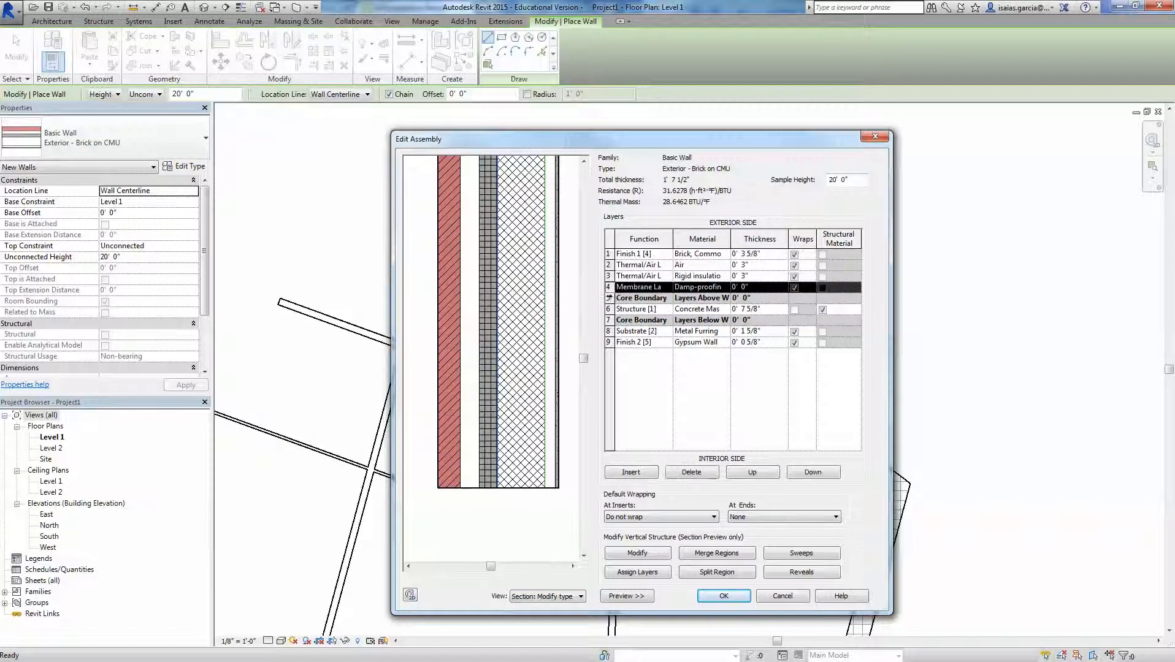
{"action": "left_click", "coordinate": [610, 298]}
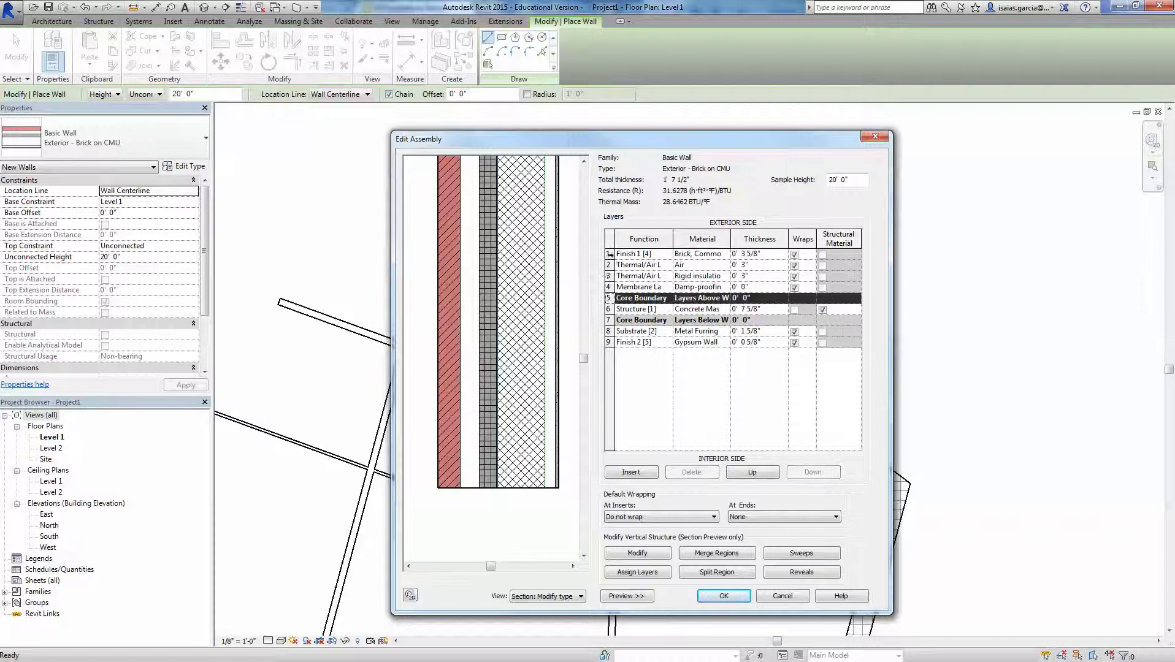
{"action": "left_click", "coordinate": [610, 320]}
{"action": "left_click", "coordinate": [610, 331]}
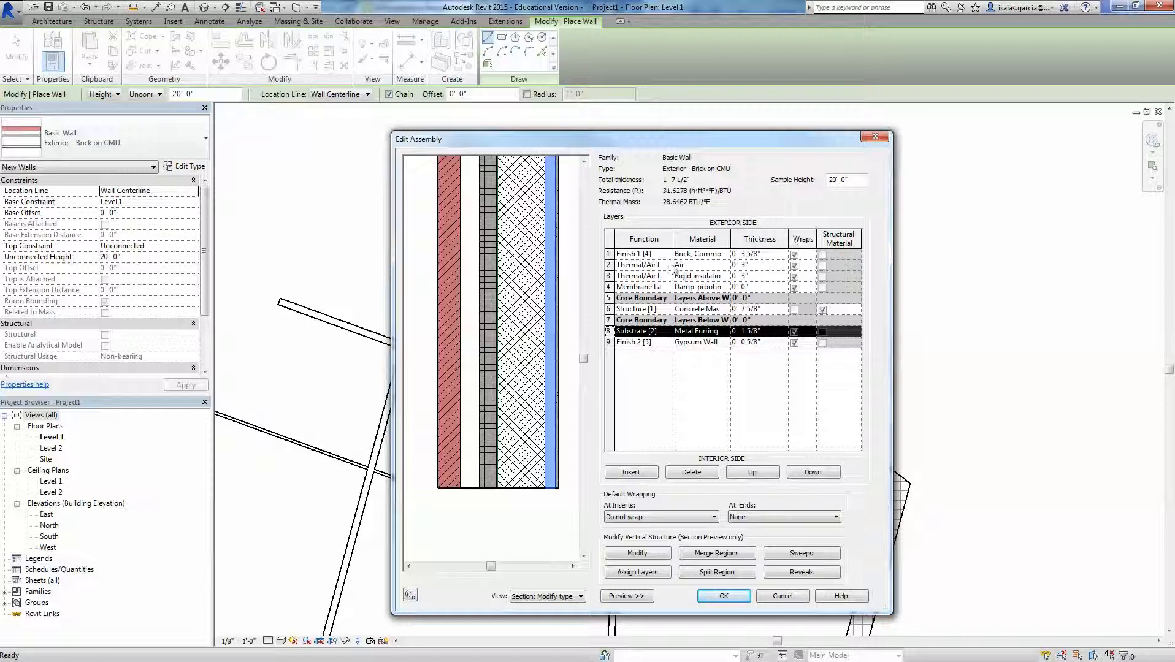
{"action": "left_click", "coordinate": [875, 136]}
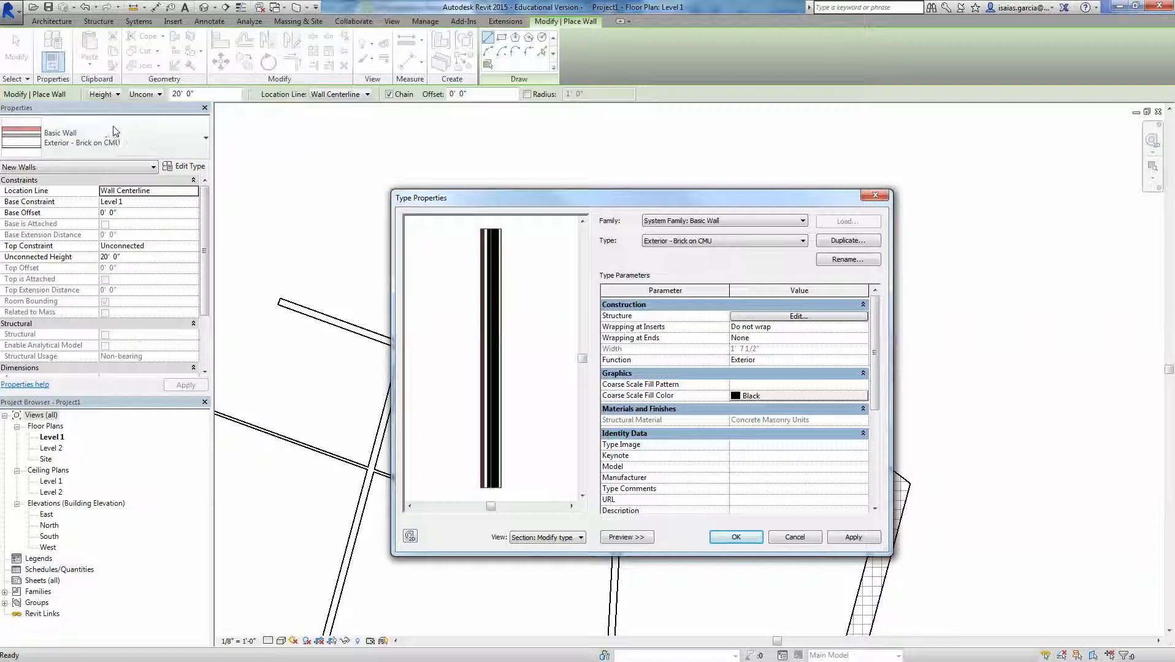
Duplicate the Exterior - Brick on CMU wall type, naming the copy Exterior - Brick on CMU 9" followed by a surname.
{"action": "left_click", "coordinate": [839, 241]}
{"action": "left_click", "coordinate": [832, 204]}
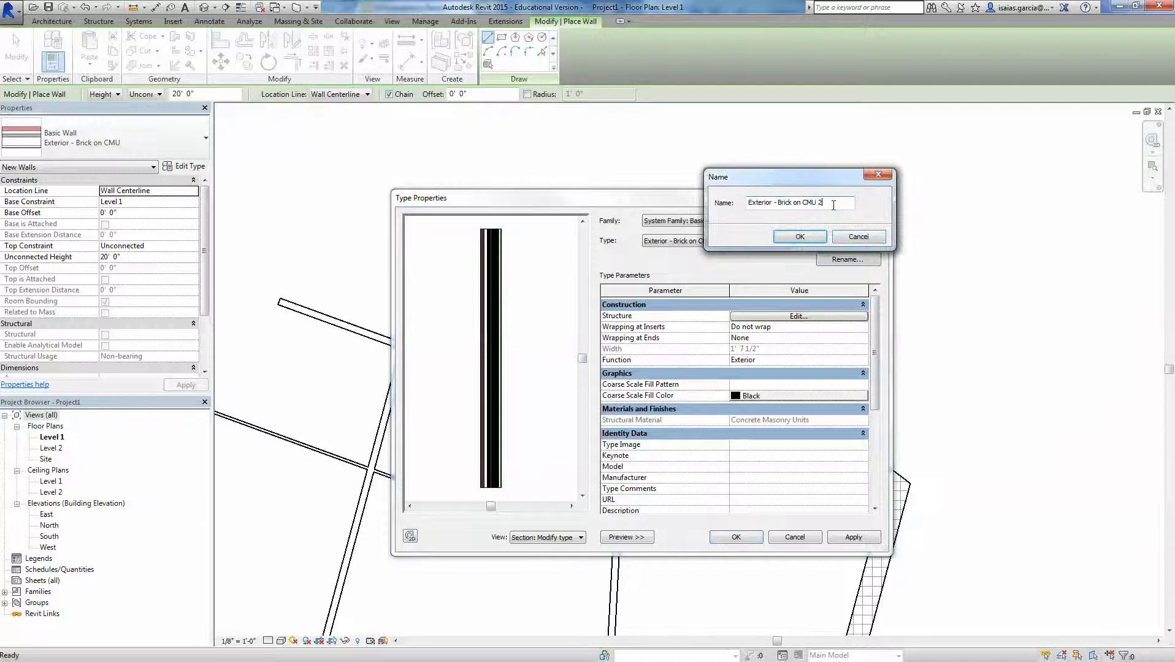
{"action": "key", "text": "BackSpace"}
{"action": "left_click", "coordinate": [800, 236]}
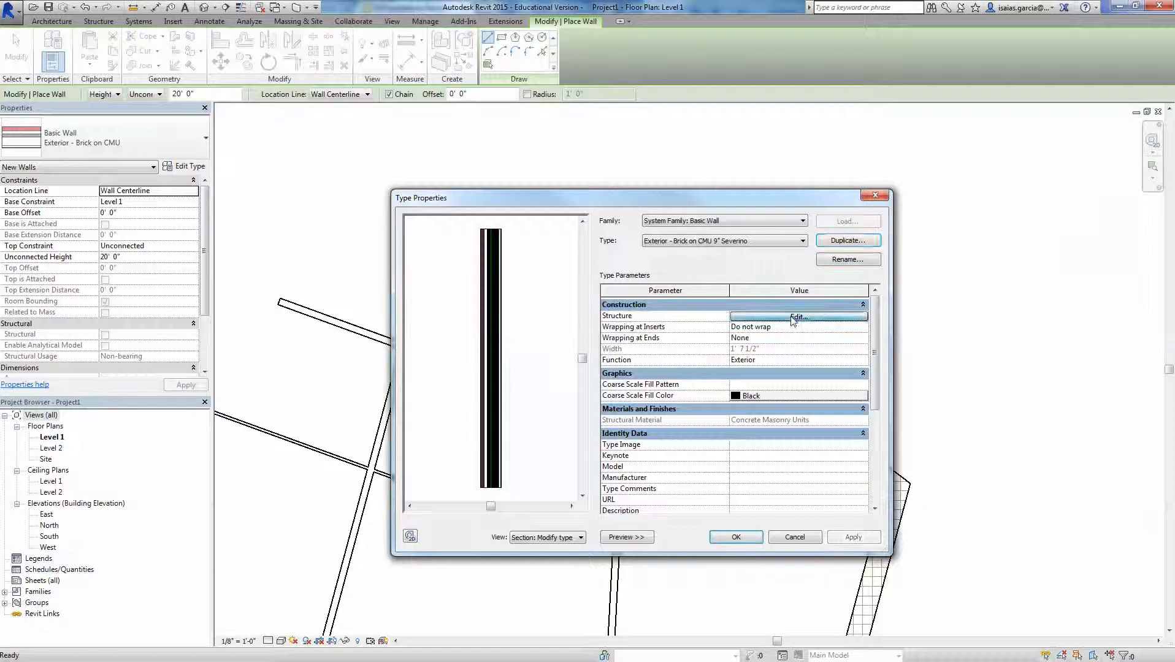
Set the Finish 1 brick layer's thickness to 8" in the duplicated type's structure and accept the wall type.
{"action": "left_click", "coordinate": [797, 316]}
{"action": "left_click_drag", "start_coordinate": [682, 200], "coordinate": [663, 135]}
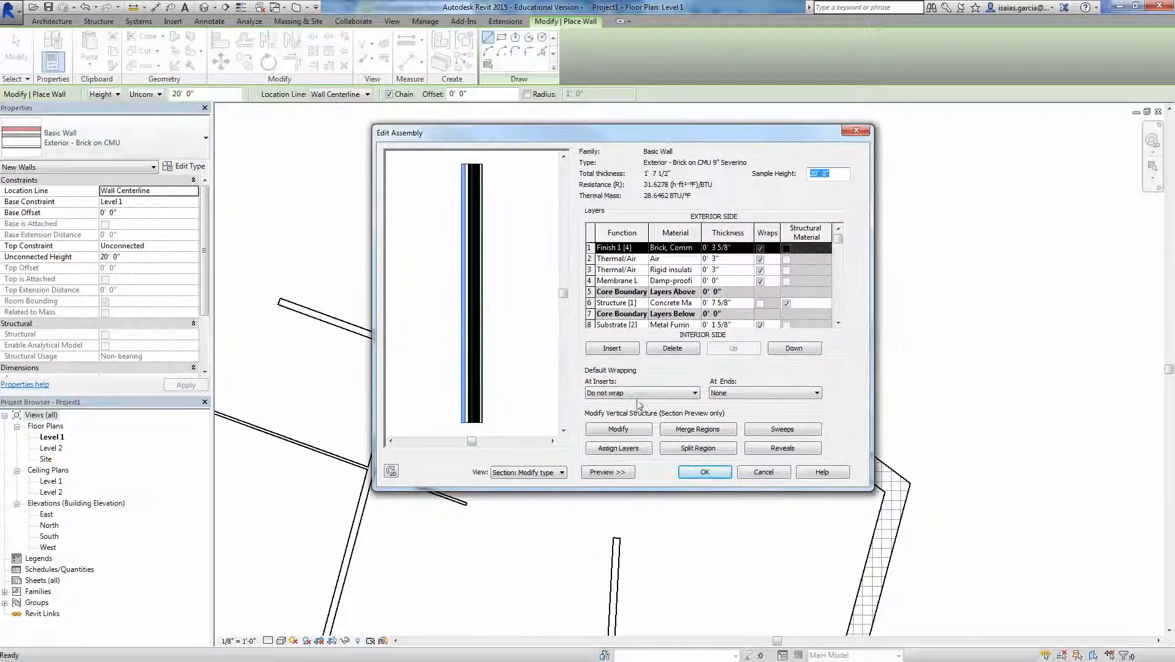
{"action": "left_click", "coordinate": [728, 248]}
{"action": "left_click_drag", "start_coordinate": [721, 247], "coordinate": [713, 247]}
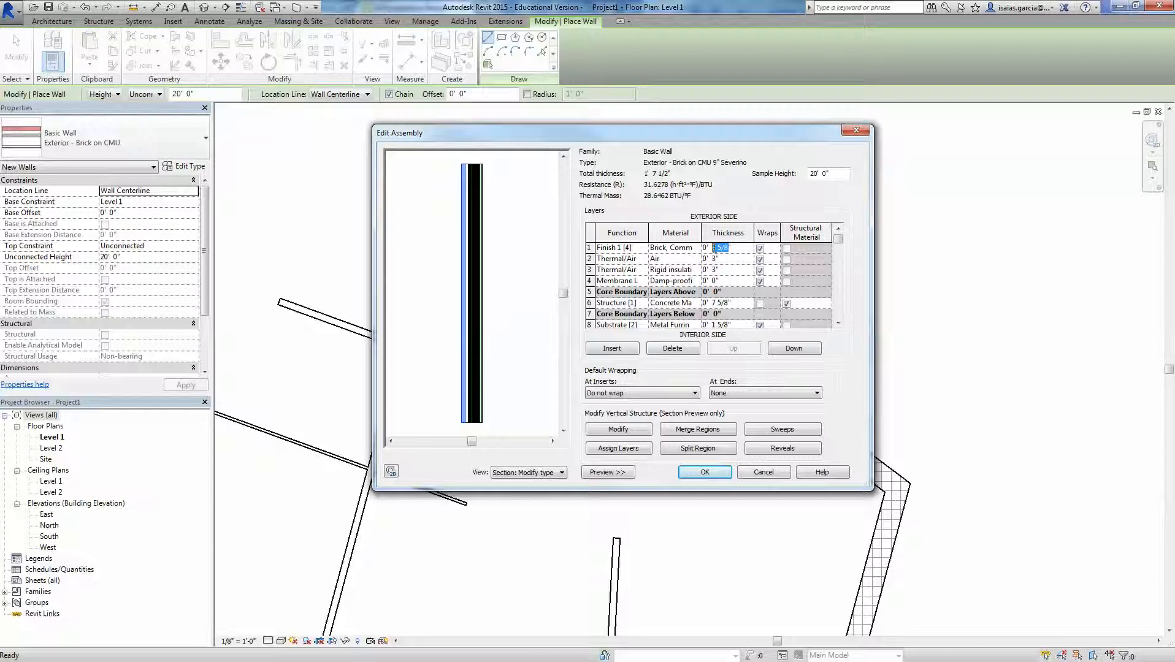
{"action": "type", "text": "8"}
{"action": "left_click", "coordinate": [702, 475]}
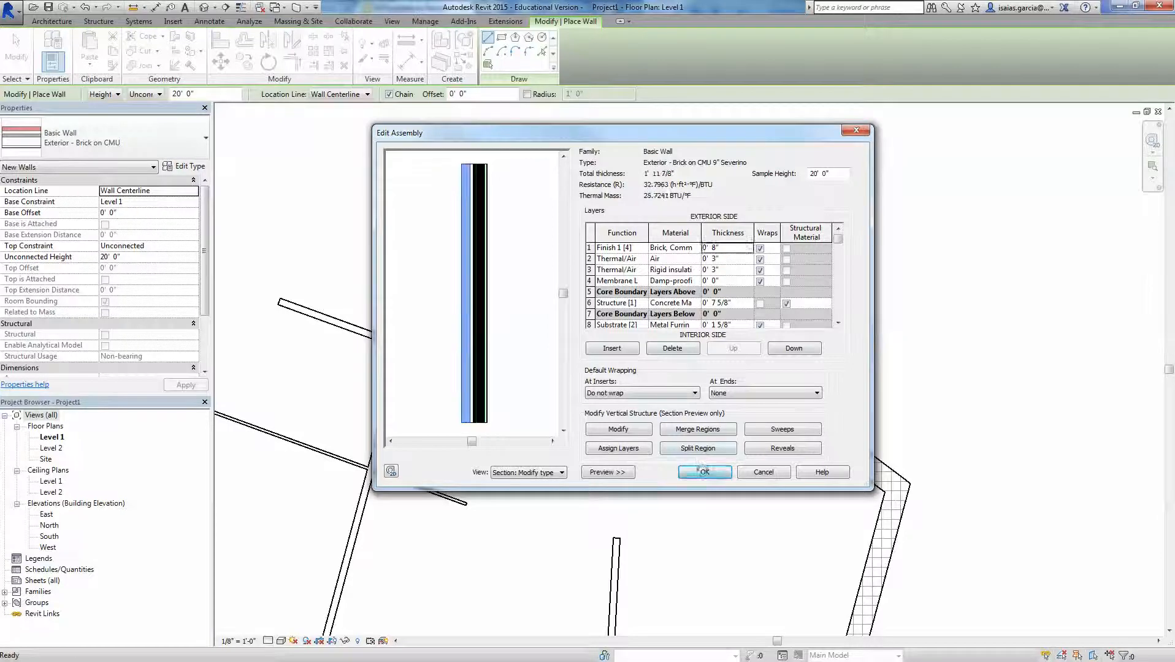
{"action": "left_click", "coordinate": [702, 477]}
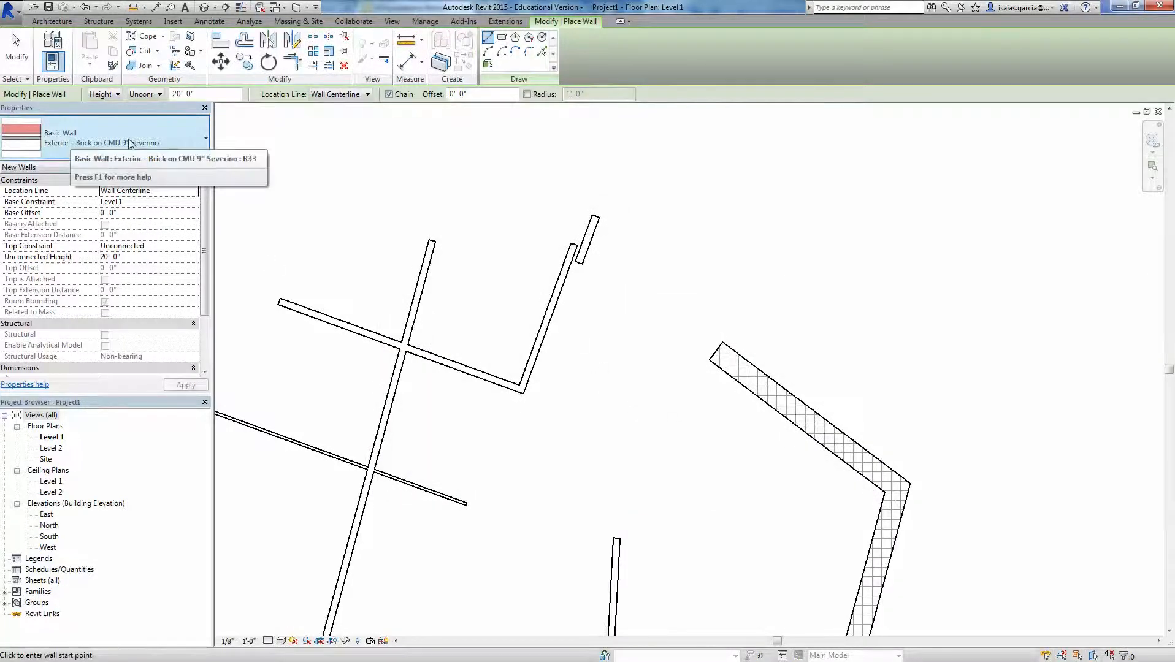
Draw a wall of the new brick type about 19' long at 37°, parallel to and above the cross-hatched CMU wall.
{"action": "left_click", "coordinate": [730, 265]}
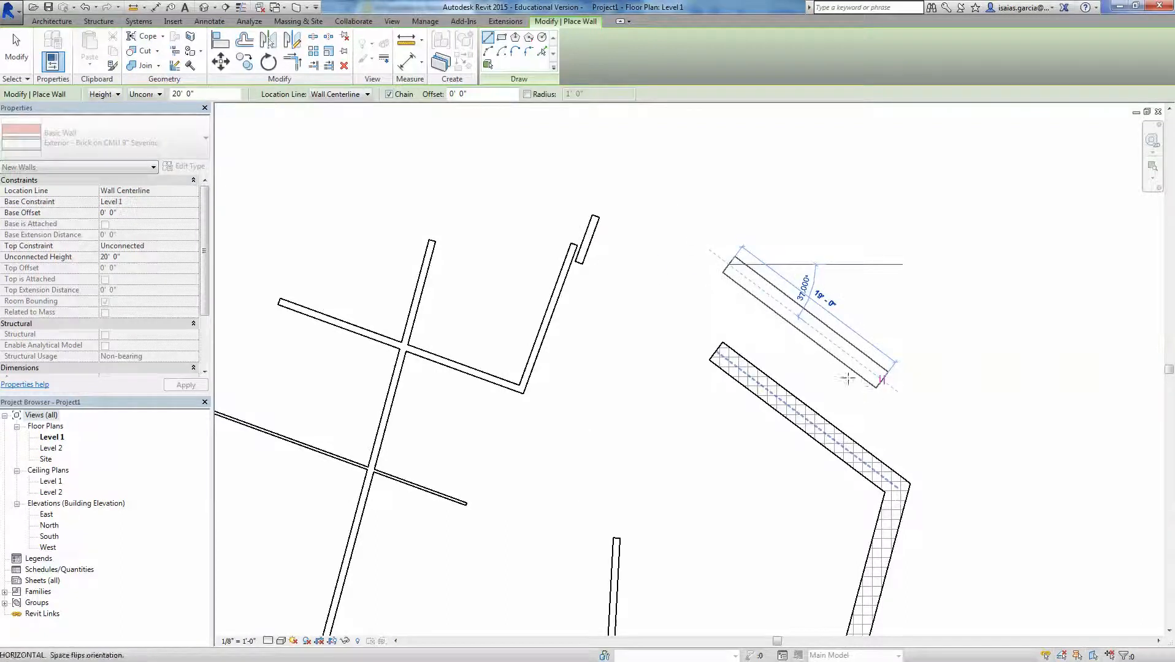
{"action": "left_click", "coordinate": [847, 378]}
{"action": "scroll", "coordinate": [847, 379], "scroll_direction": "up", "scroll_amount": 3}
{"action": "key", "text": "Escape"}
{"action": "key", "text": "Escape"}
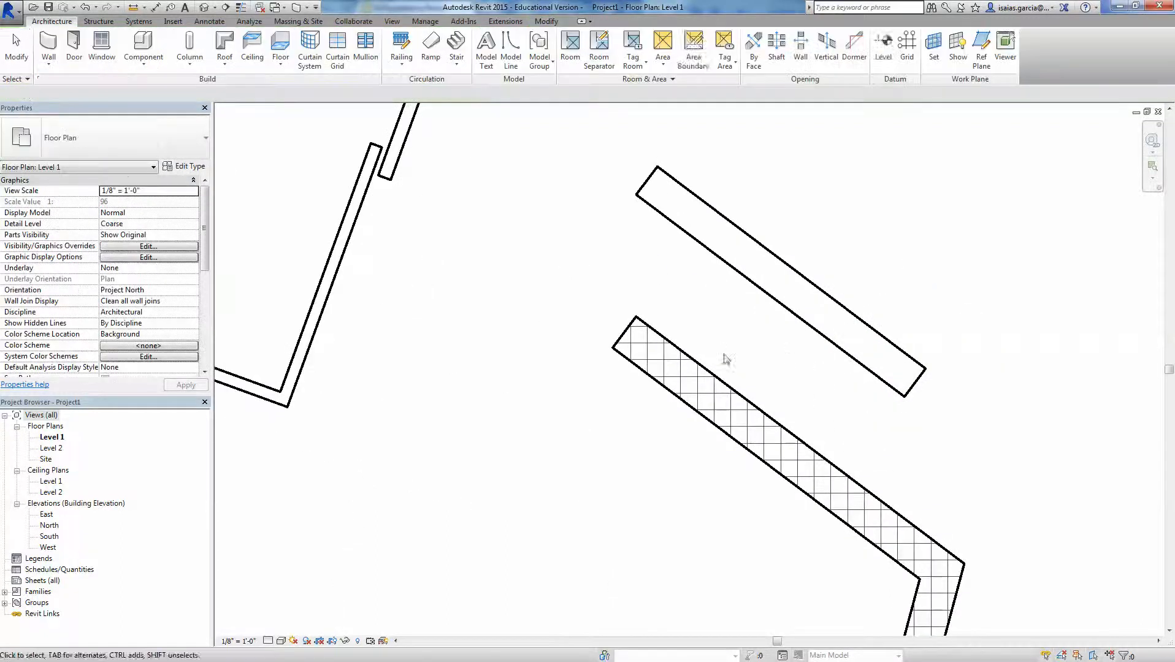
{"action": "scroll", "coordinate": [724, 354], "scroll_direction": "up", "scroll_amount": 1}
{"action": "middle_click_drag", "start_coordinate": [802, 366], "coordinate": [621, 365]}
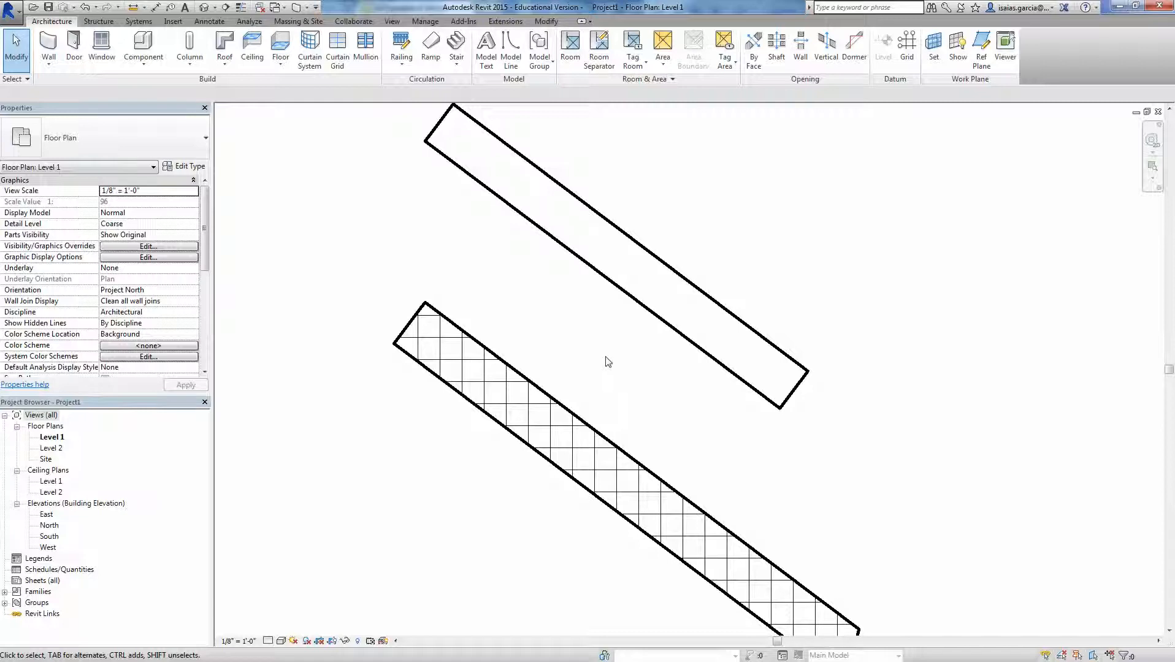
Set the floor plan's detail level to Fine and select the new brick wall to check its type.
{"action": "left_click", "coordinate": [268, 641]}
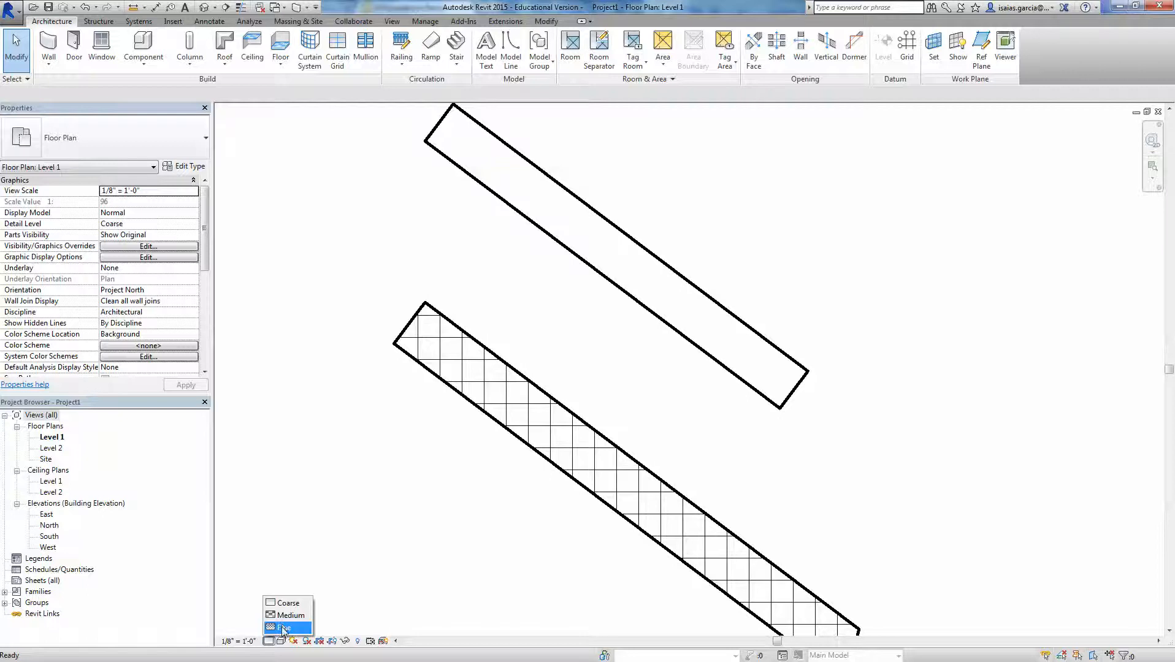
{"action": "left_click", "coordinate": [283, 627]}
{"action": "scroll", "coordinate": [572, 331], "scroll_direction": "up", "scroll_amount": 4}
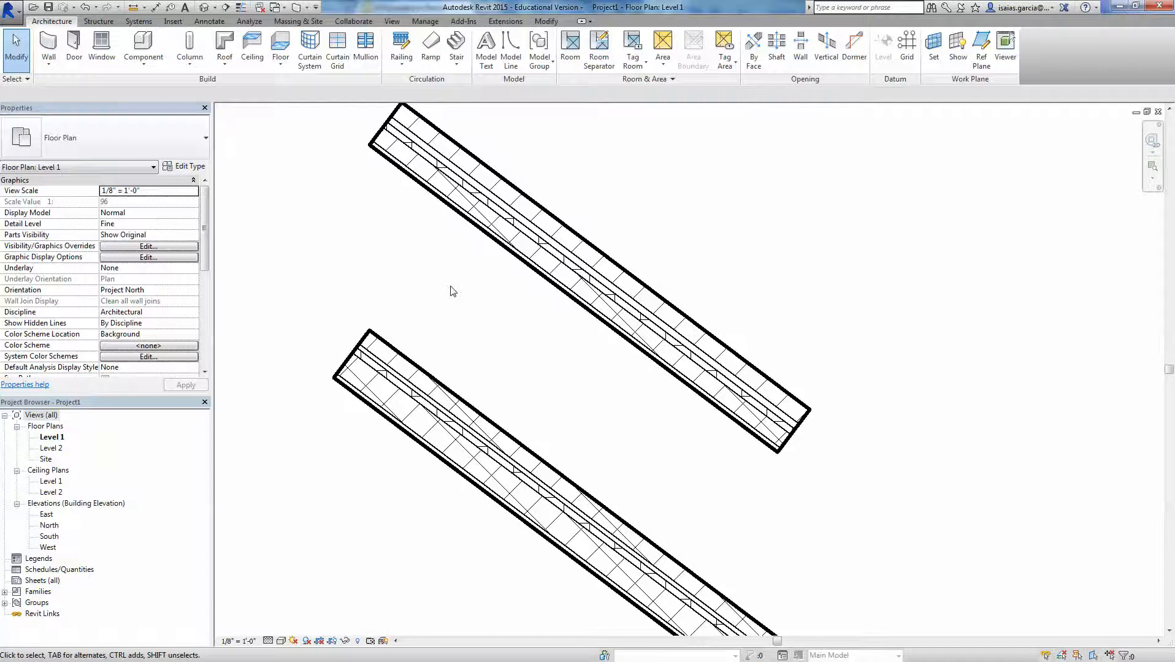
{"action": "scroll", "coordinate": [452, 291], "scroll_direction": "down", "scroll_amount": 1}
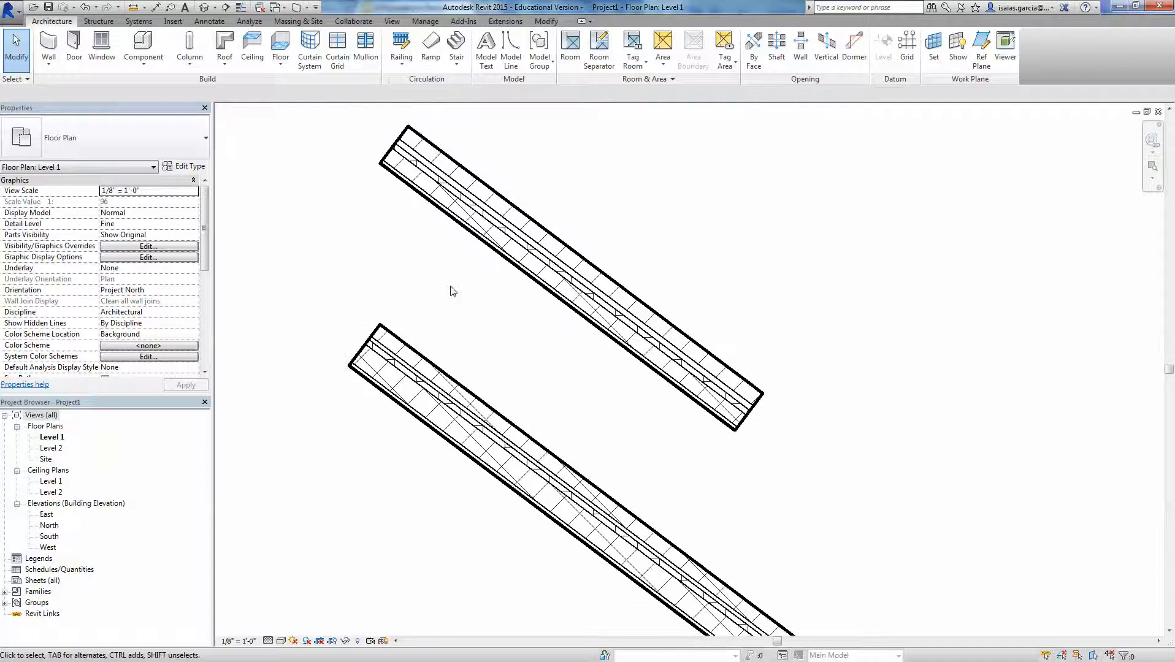
{"action": "left_click", "coordinate": [472, 212]}
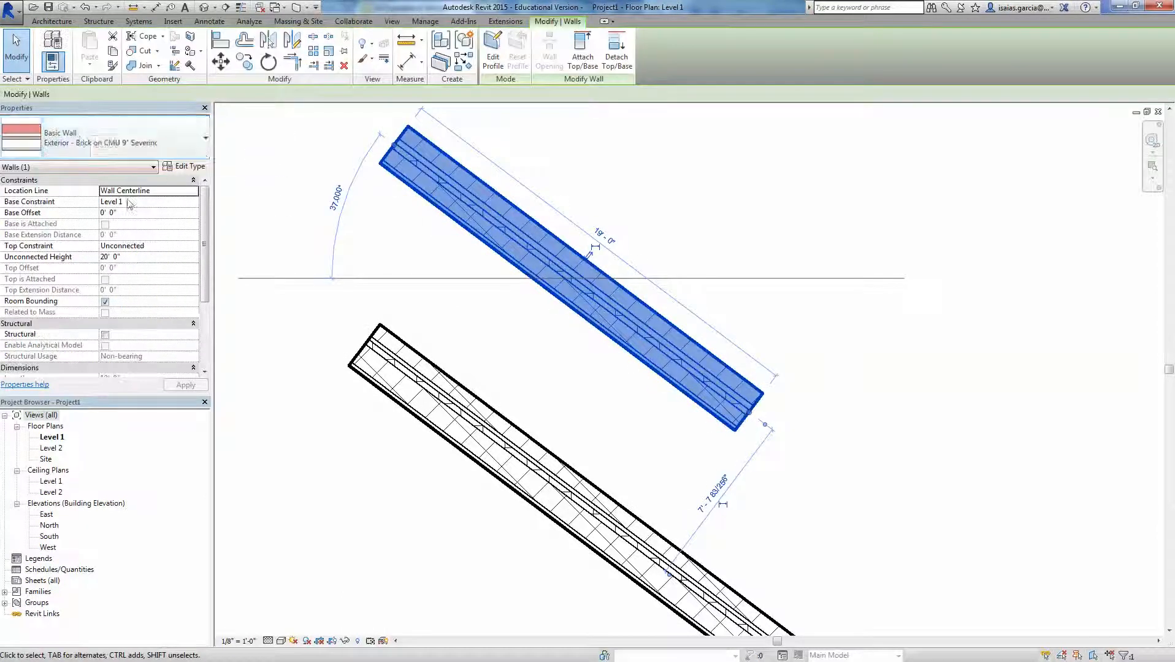
Review the type properties of the selected brick wall and deselect the wall.
{"action": "left_click", "coordinate": [184, 166]}
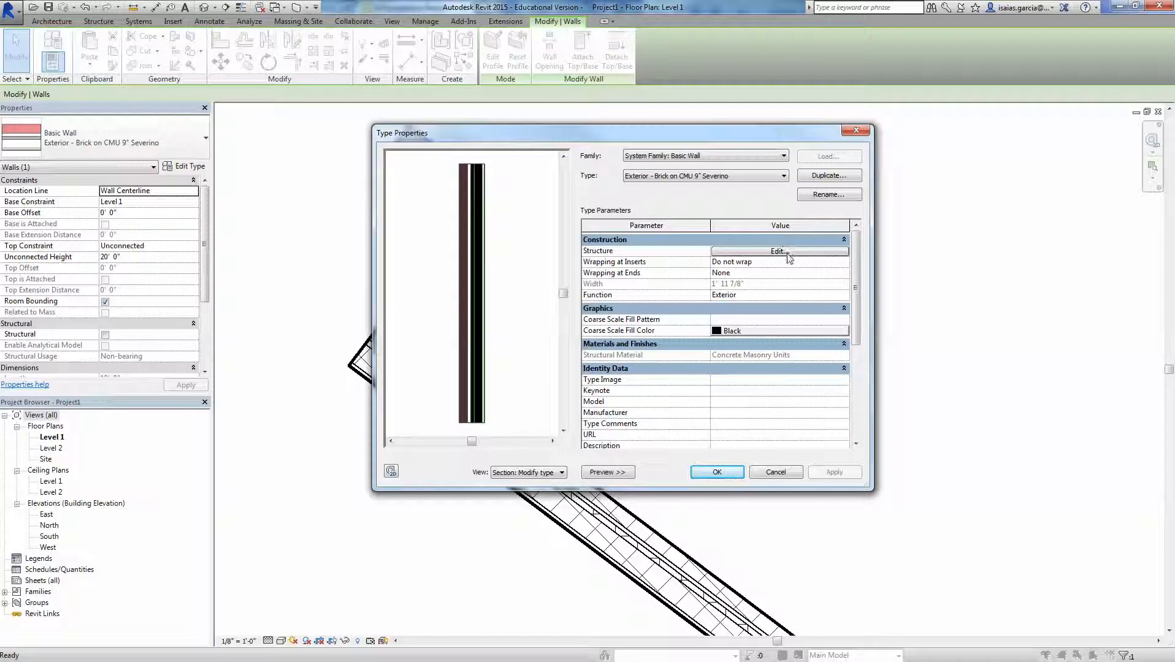
{"action": "left_click", "coordinate": [859, 131]}
{"action": "scroll", "coordinate": [863, 307], "scroll_direction": "down", "scroll_amount": 1}
{"action": "middle_click_drag", "start_coordinate": [862, 306], "coordinate": [735, 301]}
{"action": "left_click", "coordinate": [761, 257]}
Draw three more separate walls of the same brick type beside the first, the second about 19' 6" and the third about 9' long.
{"action": "key", "text": "w"}
{"action": "key", "text": "a"}
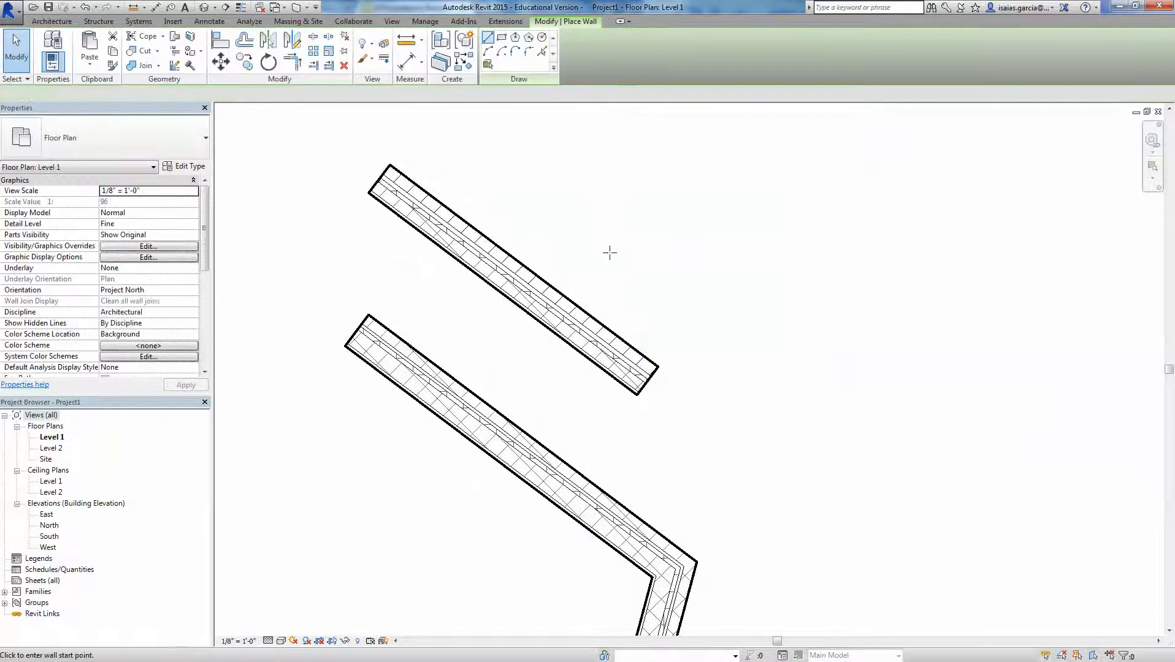
{"action": "left_click", "coordinate": [707, 188]}
{"action": "left_click", "coordinate": [722, 363]}
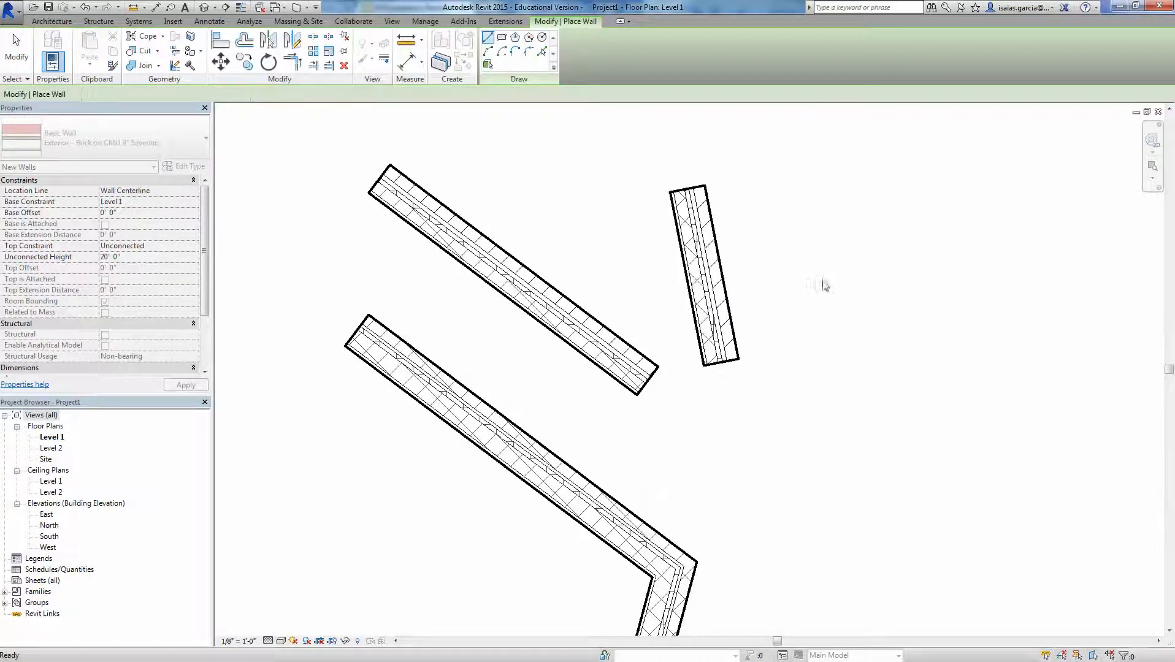
{"action": "left_click", "coordinate": [940, 208]}
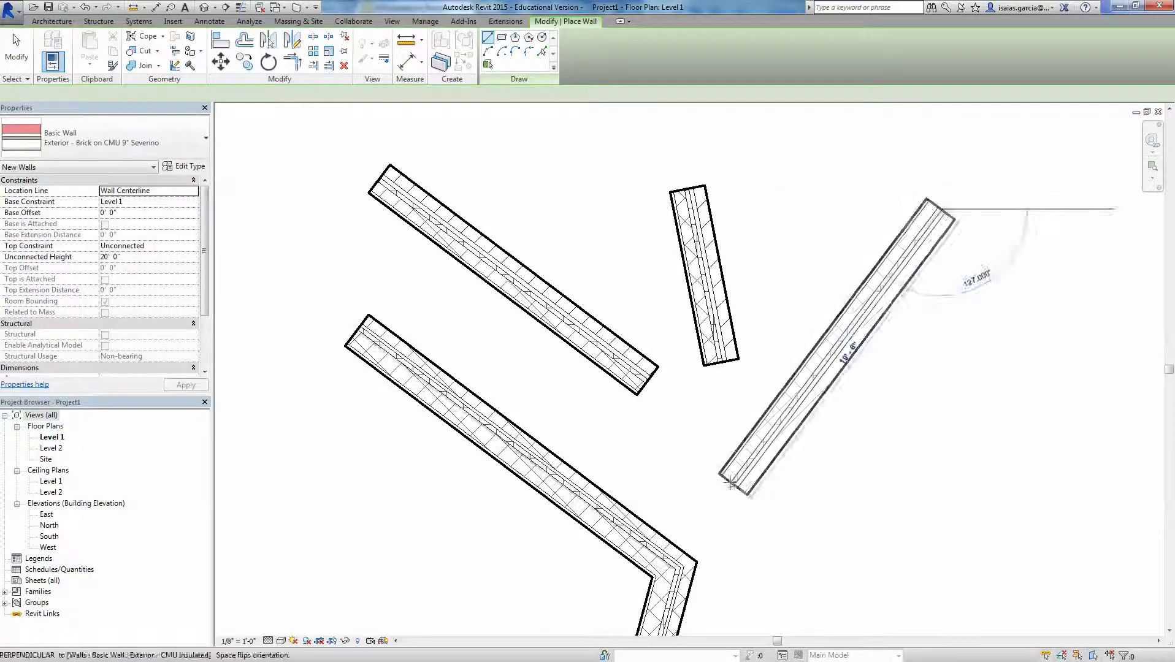
{"action": "left_click", "coordinate": [733, 483]}
{"action": "left_click", "coordinate": [885, 410]}
{"action": "left_click", "coordinate": [976, 541]}
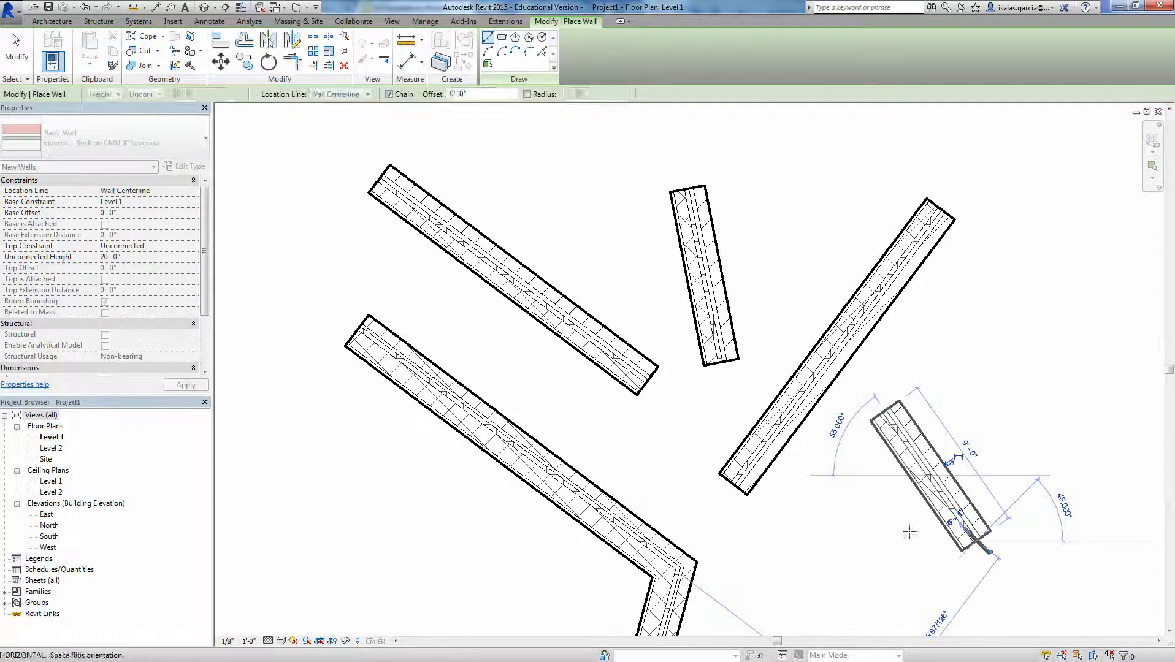
{"action": "key", "text": "Escape"}
{"action": "key", "text": "Escape"}
Set the Finish 1 brick layer's thickness to 20" in the brick wall type's structure and accept the type change.
{"action": "middle_click_drag", "start_coordinate": [576, 361], "coordinate": [537, 336]}
{"action": "left_click", "coordinate": [515, 311]}
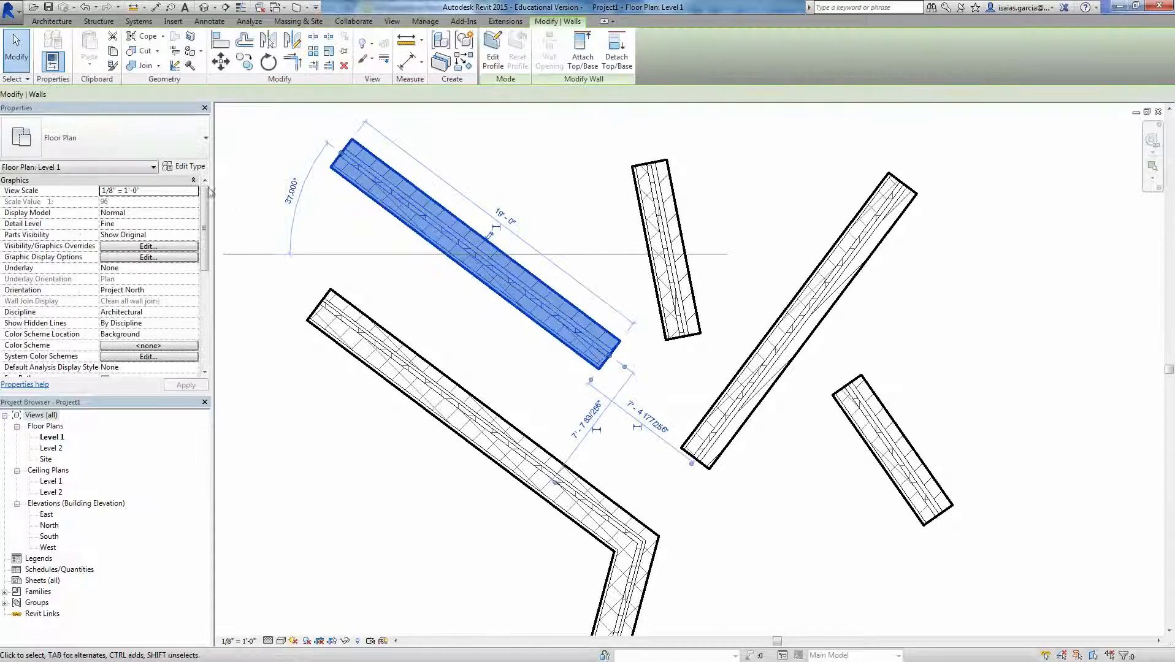
{"action": "left_click", "coordinate": [184, 166]}
{"action": "left_click_drag", "start_coordinate": [612, 131], "coordinate": [312, 209]}
{"action": "left_click", "coordinate": [501, 347]}
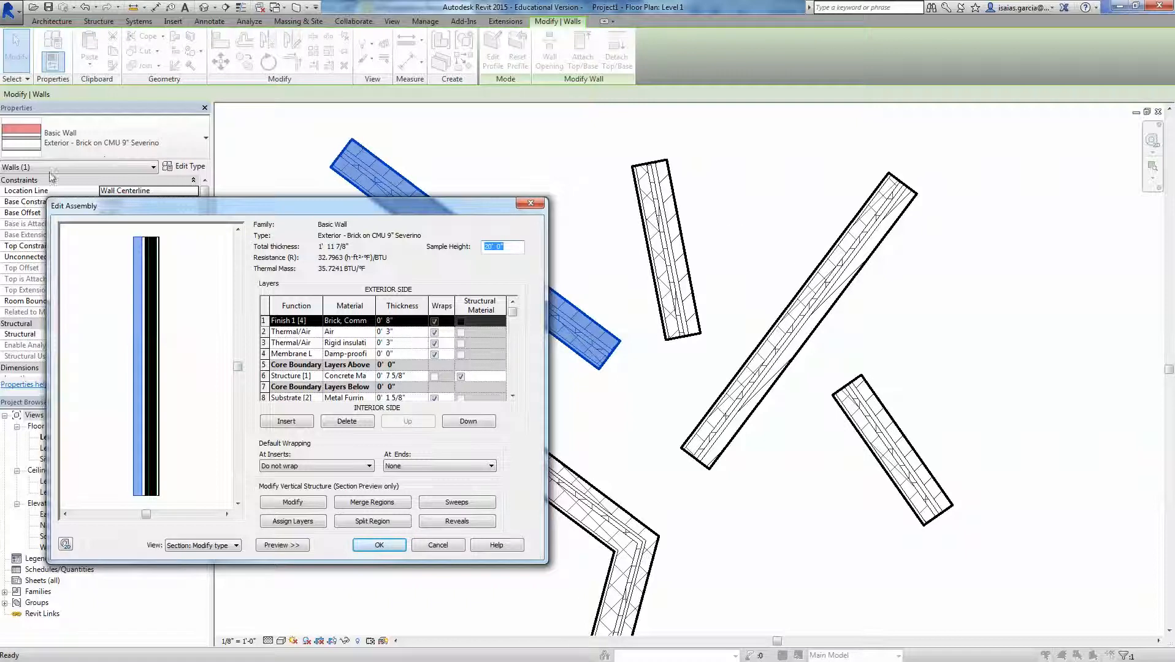
{"action": "left_click_drag", "start_coordinate": [190, 206], "coordinate": [259, 207]}
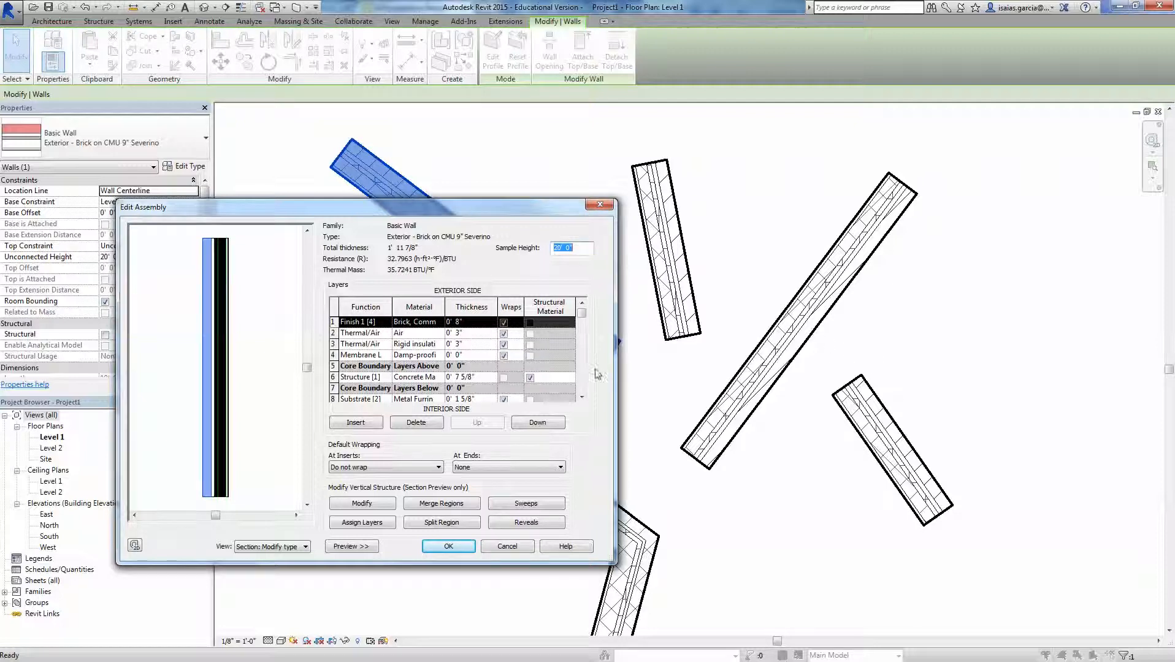
{"action": "left_click", "coordinate": [460, 322]}
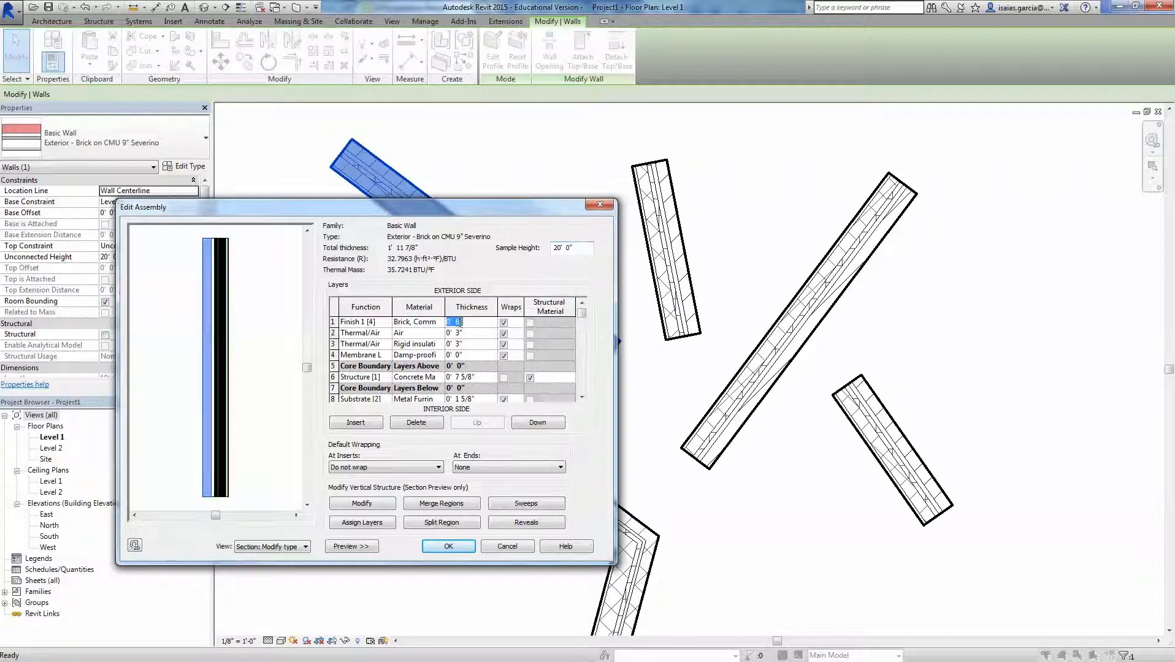
{"action": "left_click", "coordinate": [460, 322]}
{"action": "key", "text": "BackSpace"}
{"action": "type", "text": "20"}
{"action": "left_click", "coordinate": [448, 546]}
{"action": "left_click", "coordinate": [460, 547]}
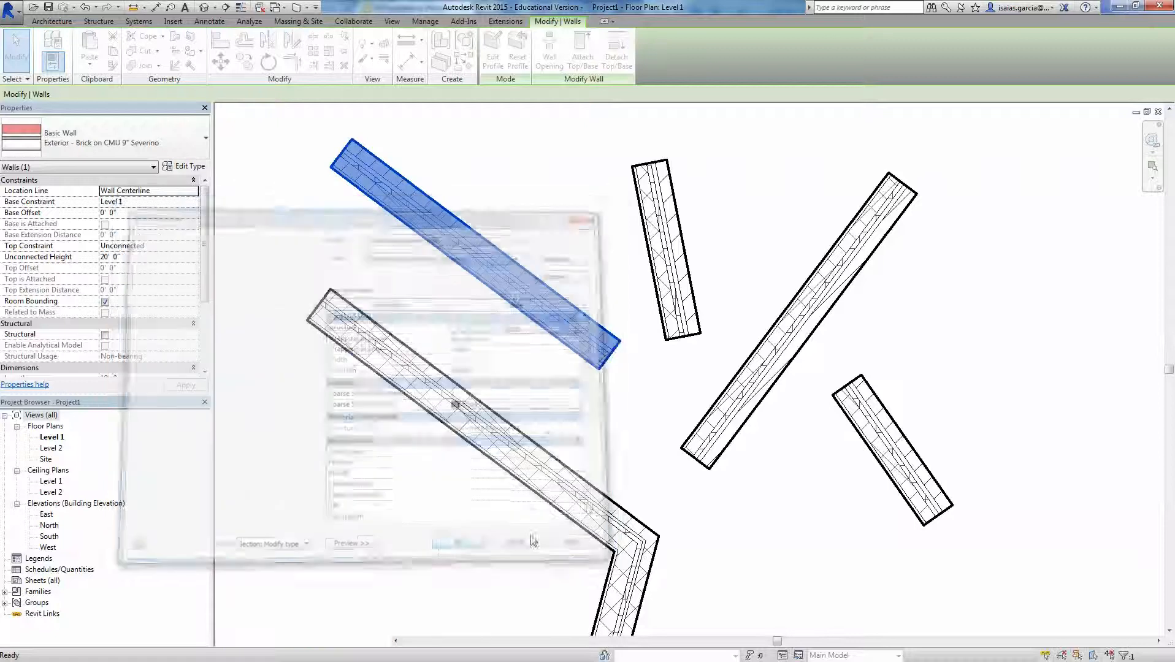
{"action": "key", "text": "Escape"}
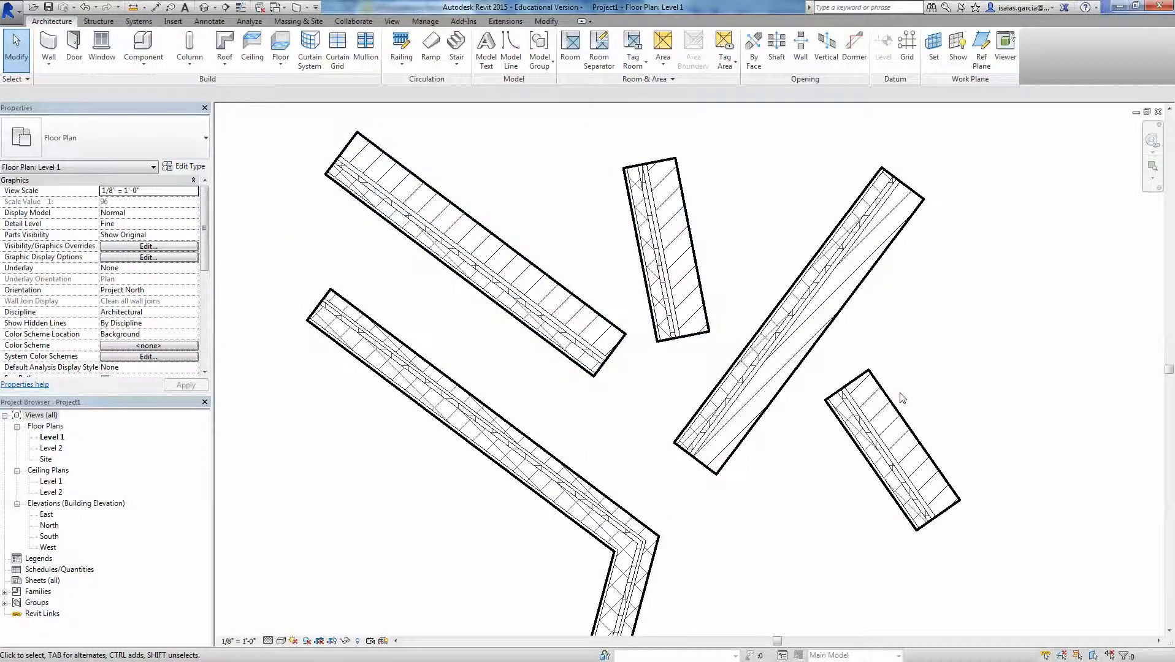
Select the CMU wall and each of the four brick walls in turn to compare their wall types.
{"action": "left_click", "coordinate": [406, 379]}
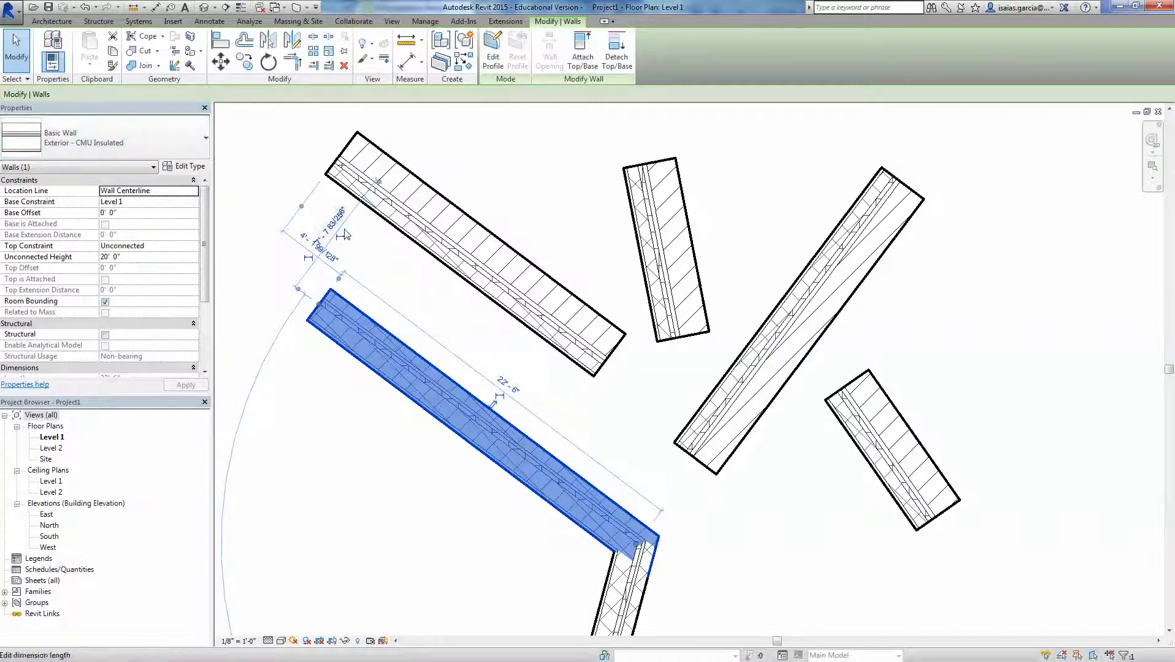
{"action": "left_click", "coordinate": [503, 202]}
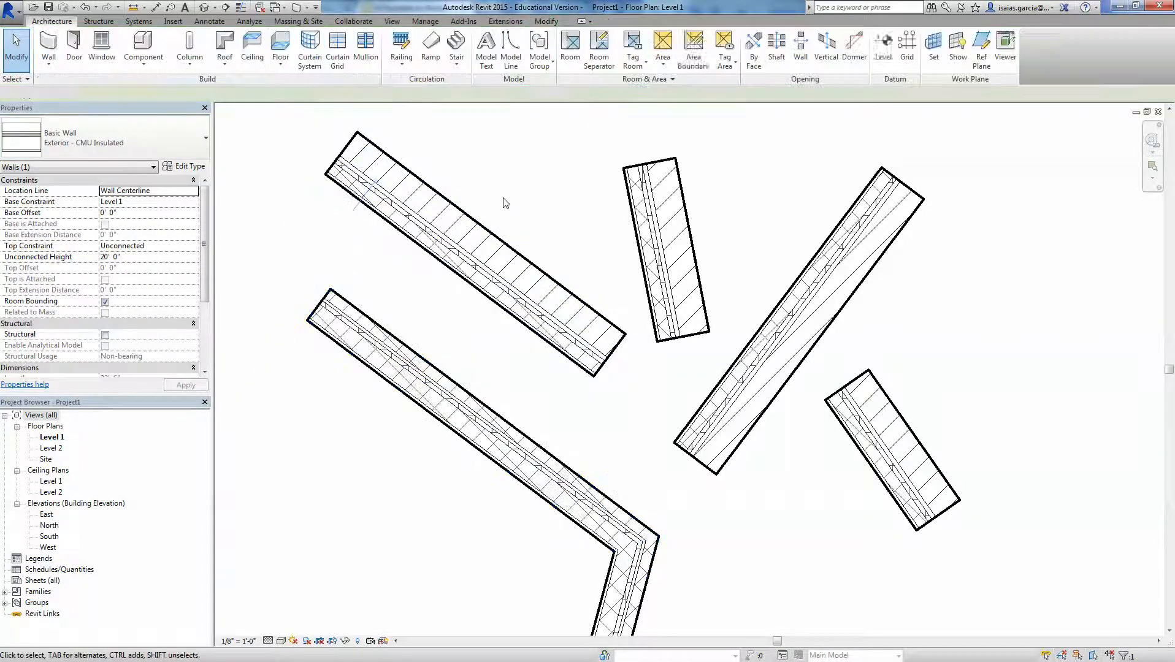
{"action": "left_click", "coordinate": [479, 243]}
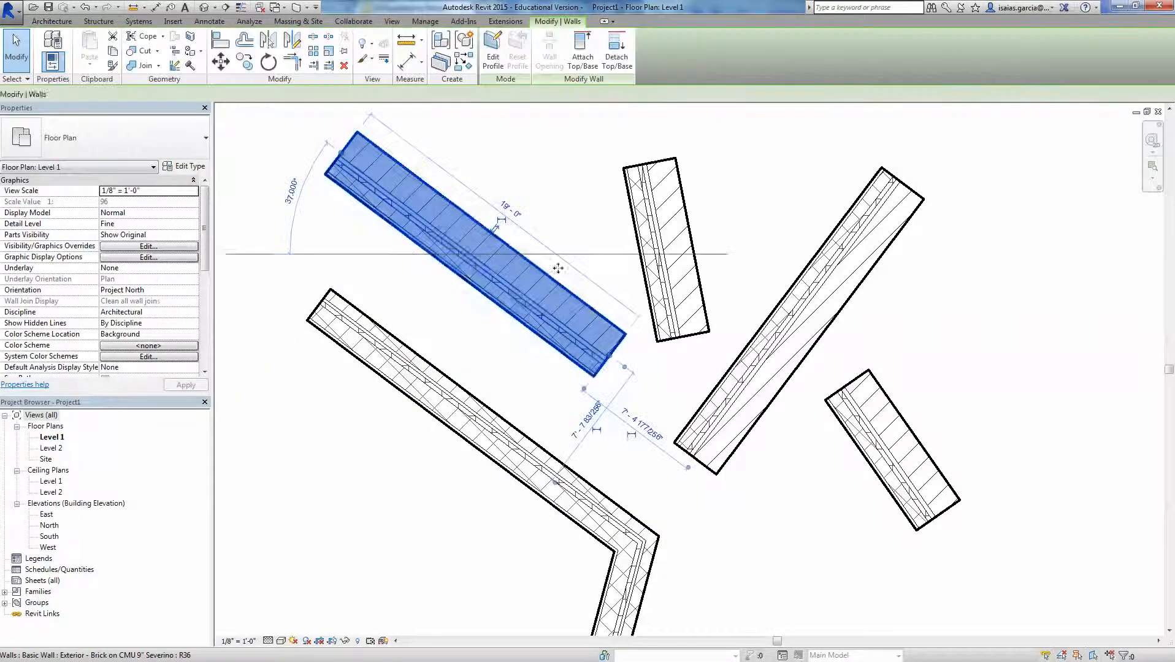
{"action": "left_click", "coordinate": [658, 284]}
{"action": "left_click", "coordinate": [774, 349]}
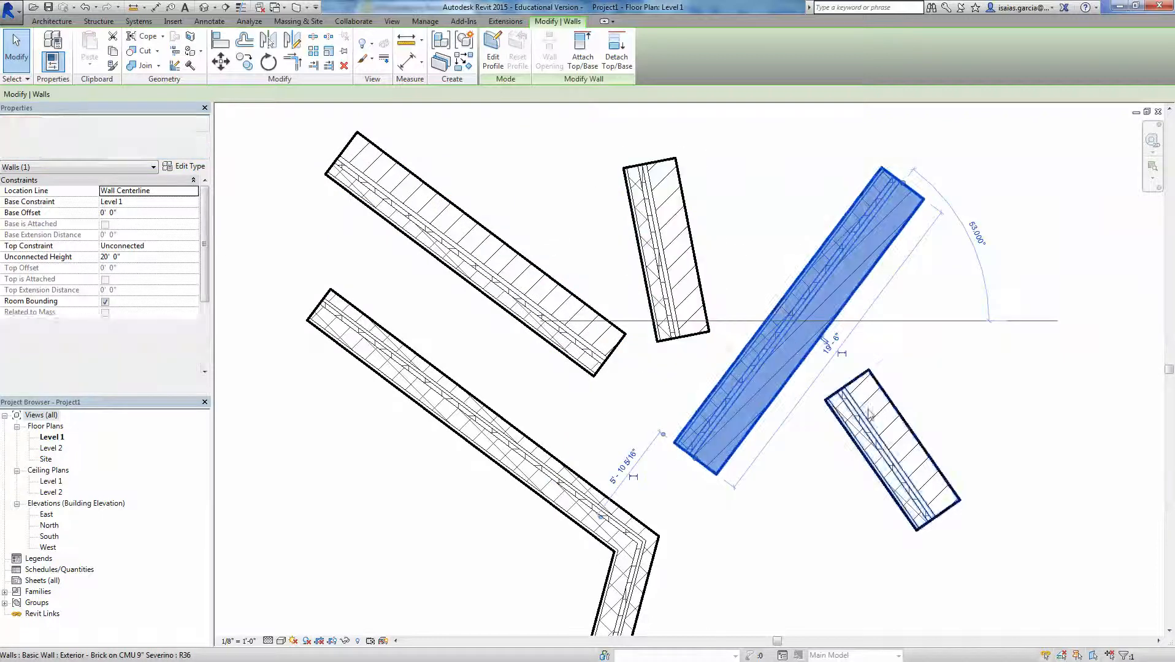
{"action": "left_click", "coordinate": [870, 414]}
{"action": "left_click", "coordinate": [538, 189]}
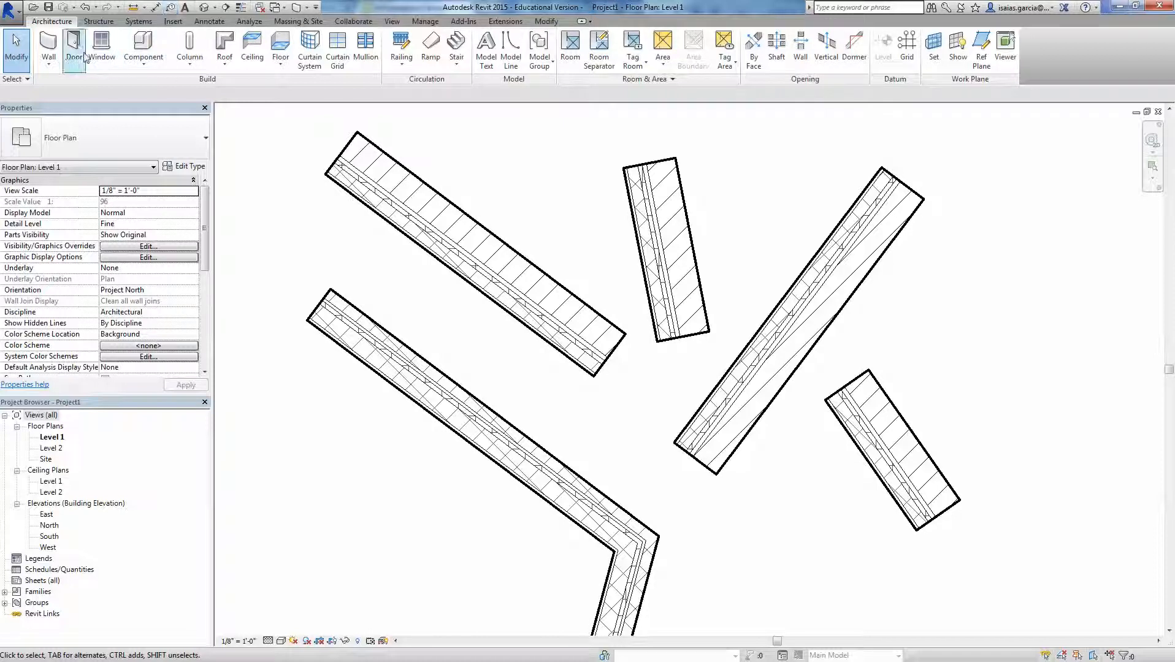
Start a floor boundary sketch and browse the available floor types.
{"action": "left_click", "coordinate": [280, 42]}
{"action": "scroll", "coordinate": [427, 271], "scroll_direction": "down", "scroll_amount": 3}
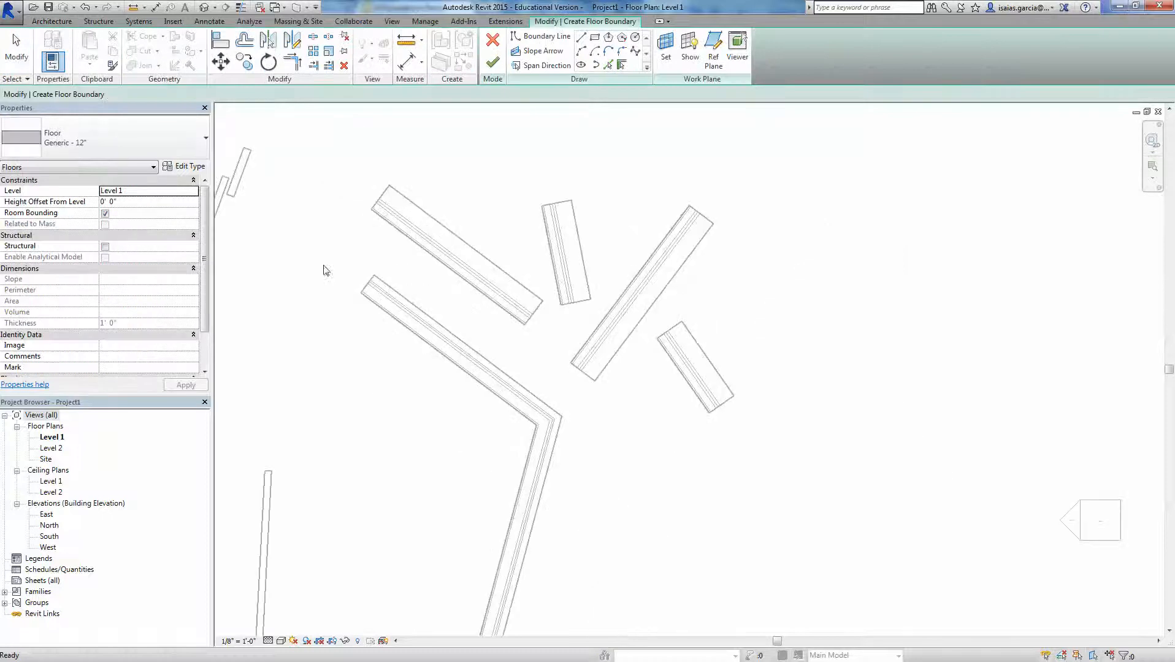
{"action": "left_click", "coordinate": [123, 151]}
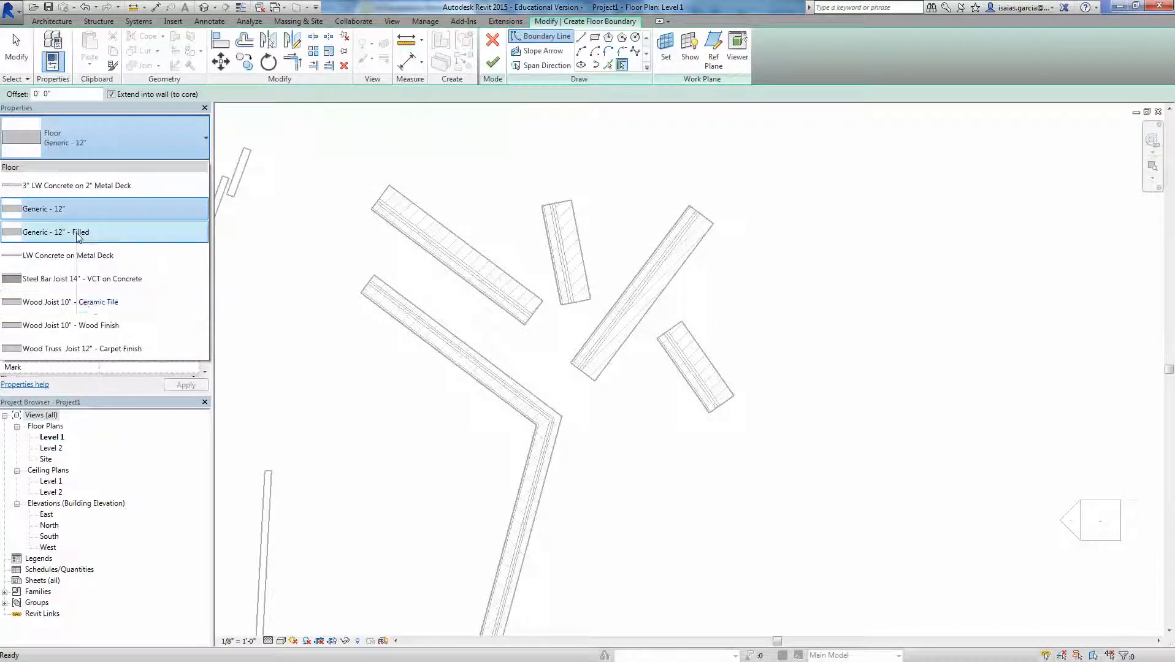
{"action": "left_click", "coordinate": [65, 154]}
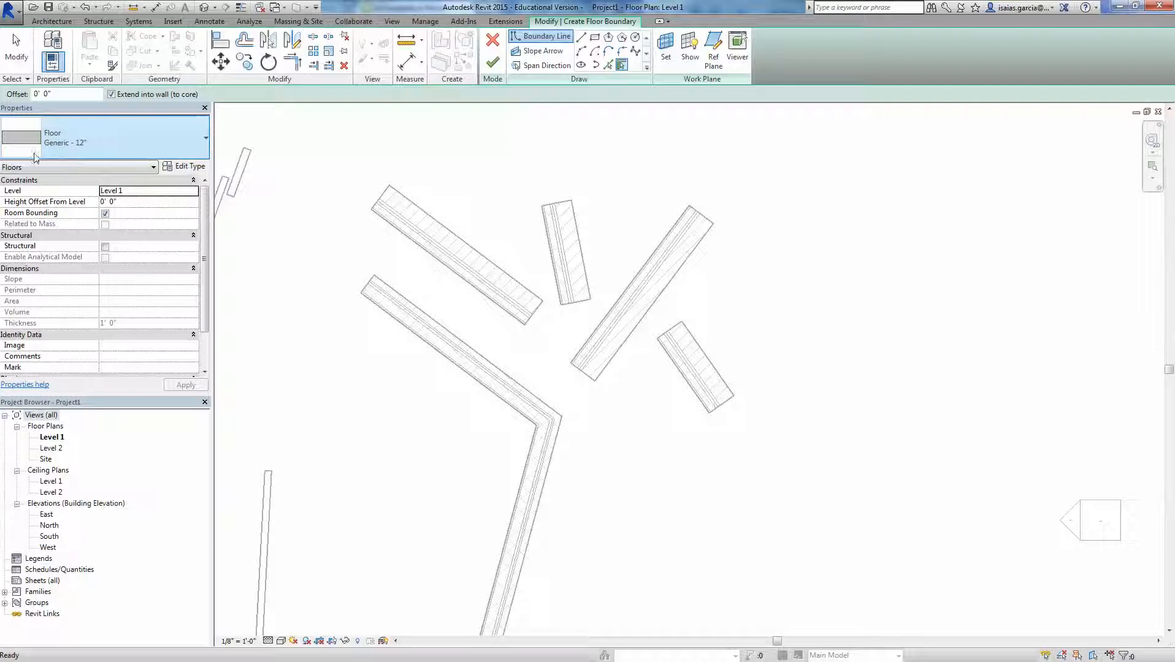
Duplicate the Generic - 12" floor type under the name Generic - 15".
{"action": "left_click", "coordinate": [185, 167]}
{"action": "left_click", "coordinate": [572, 249]}
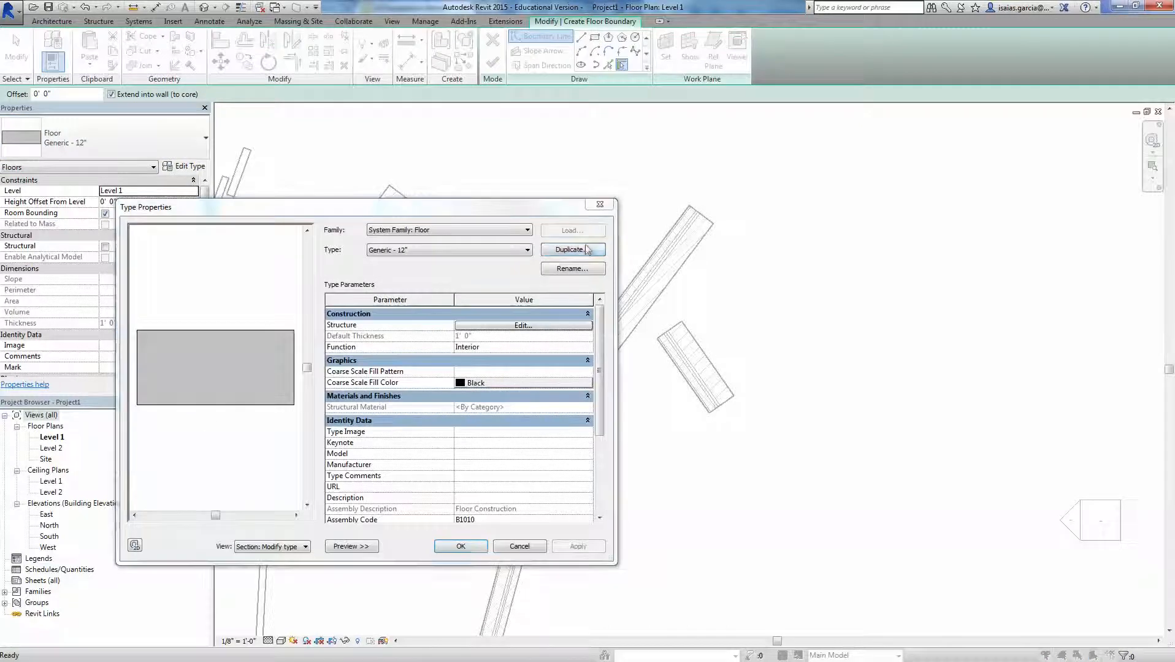
{"action": "left_click", "coordinate": [800, 201]}
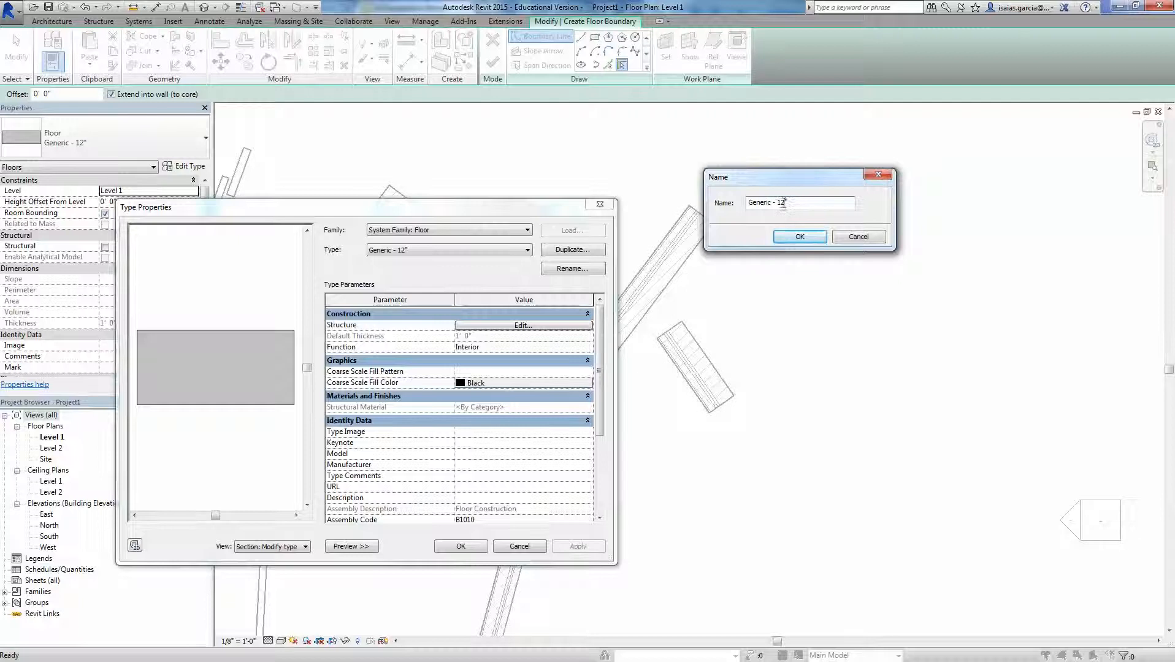
{"action": "key", "text": "BackSpace"}
{"action": "type", "text": "5"}
{"action": "left_click", "coordinate": [791, 236]}
View the duplicated floor type's layer structure, and discard both the type changes and the floor sketch.
{"action": "left_click", "coordinate": [519, 325]}
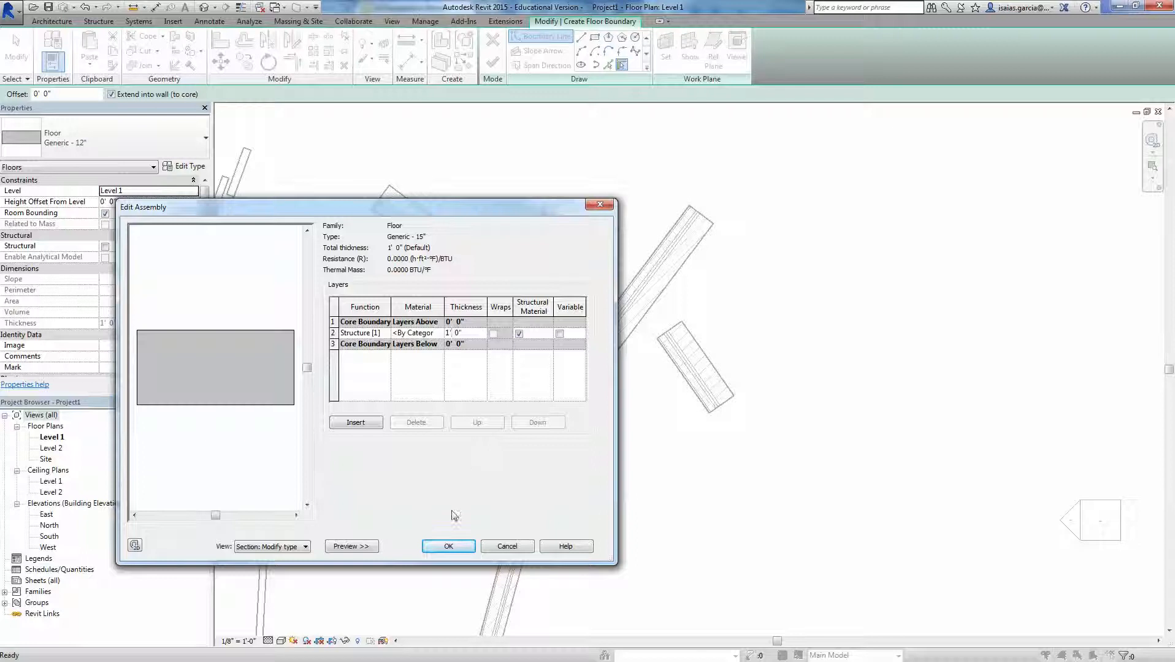
{"action": "left_click", "coordinate": [511, 549]}
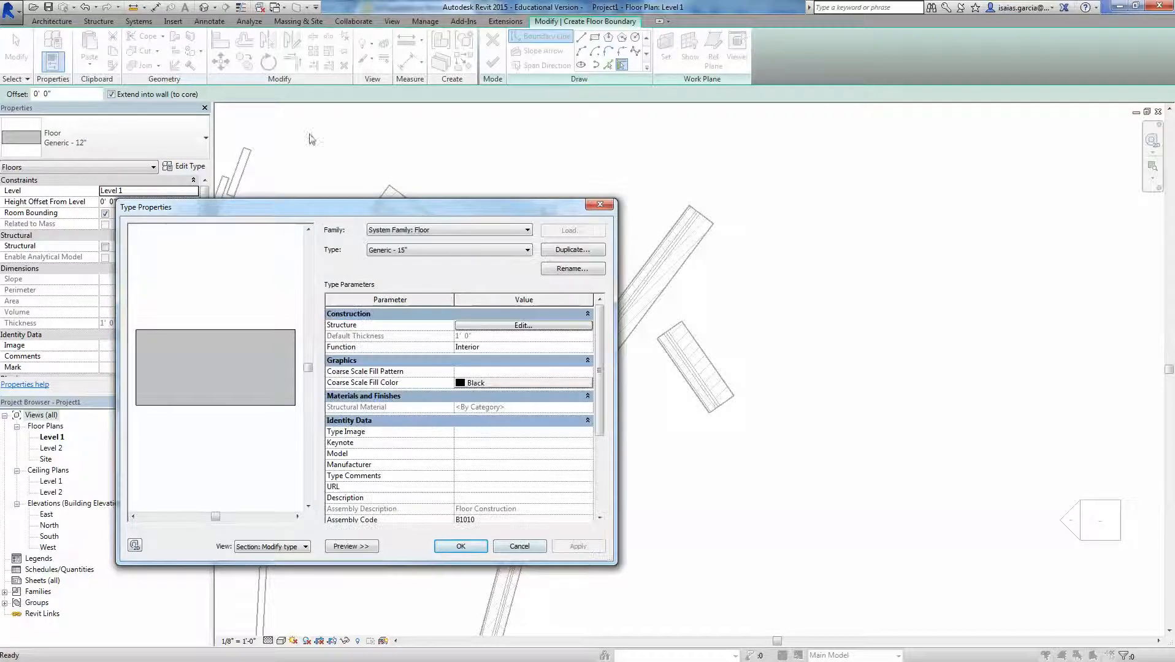
{"action": "left_click", "coordinate": [599, 204]}
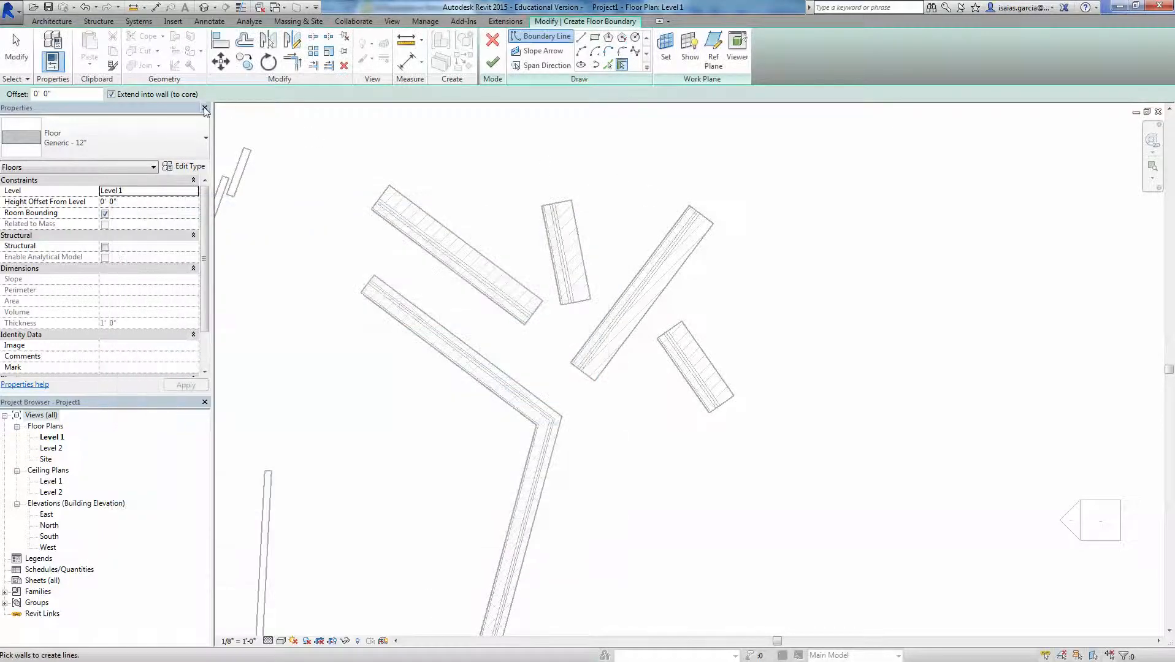
{"action": "left_click", "coordinate": [493, 40]}
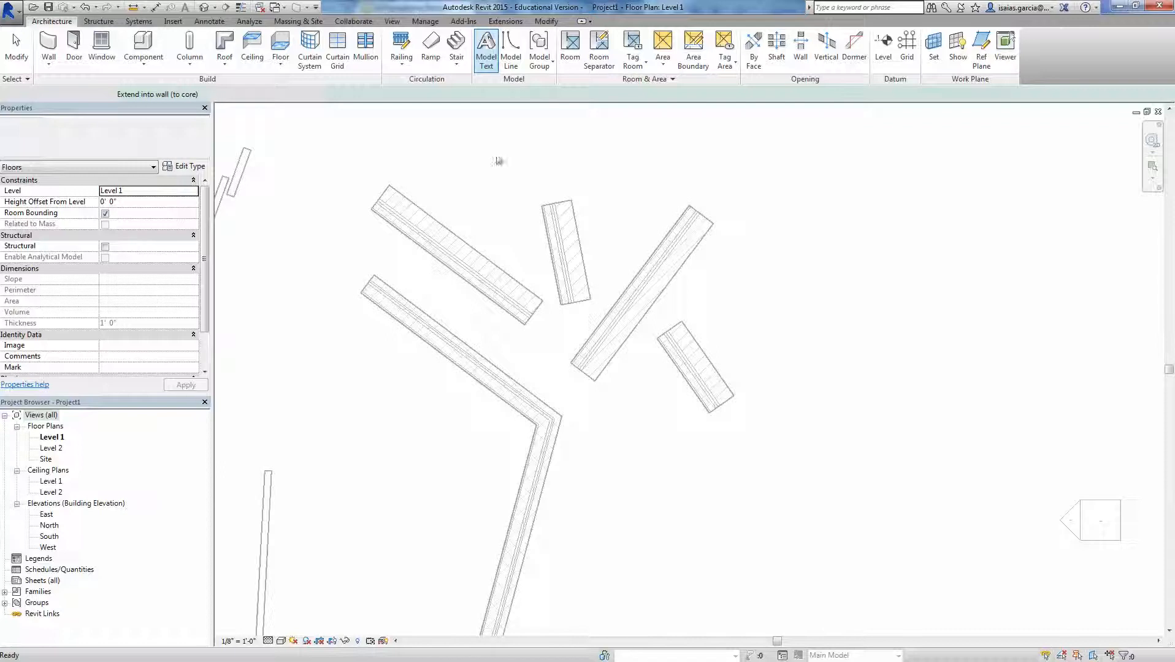
{"action": "scroll", "coordinate": [432, 258], "scroll_direction": "up", "scroll_amount": 3}
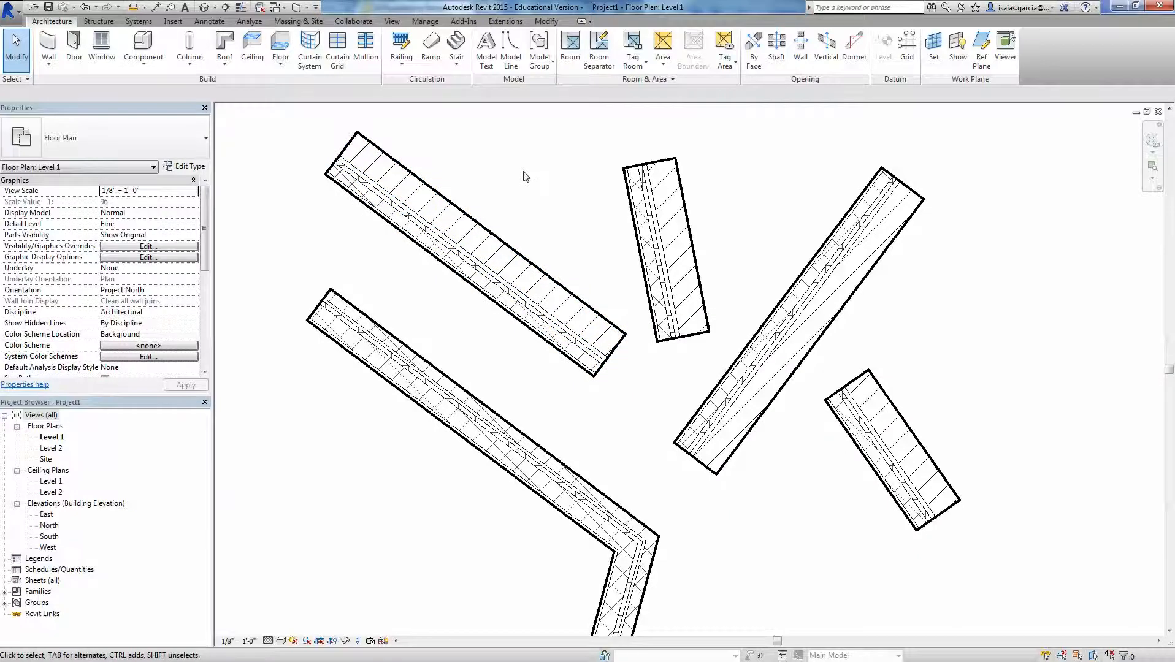
{"action": "scroll", "coordinate": [533, 193], "scroll_direction": "down", "scroll_amount": 2}
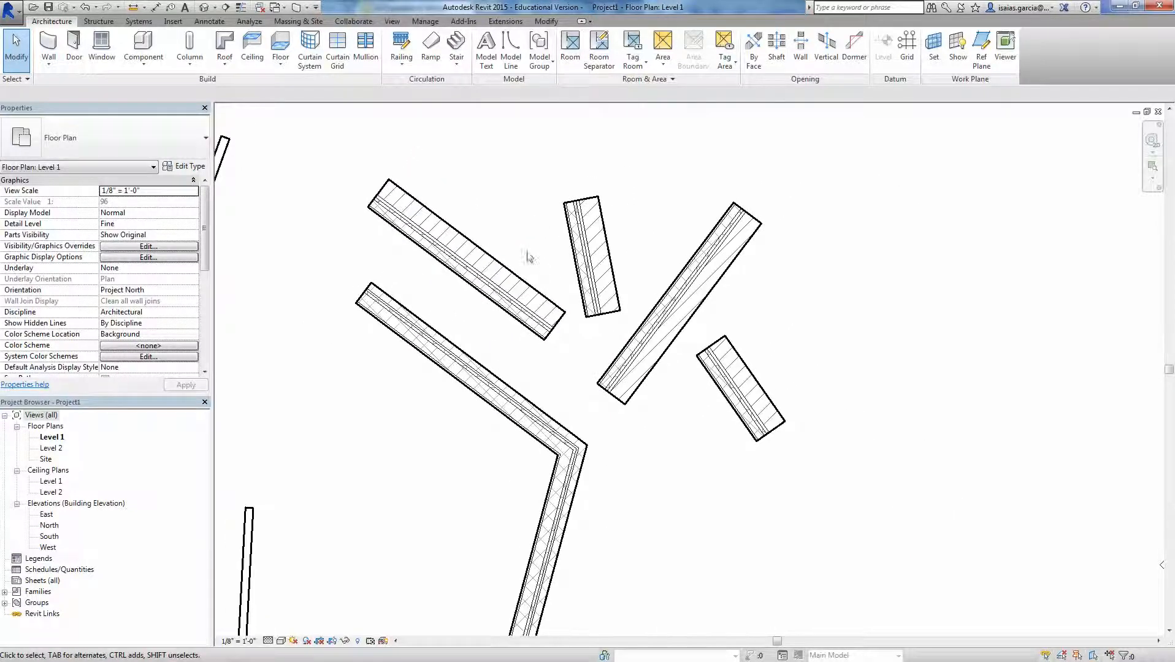